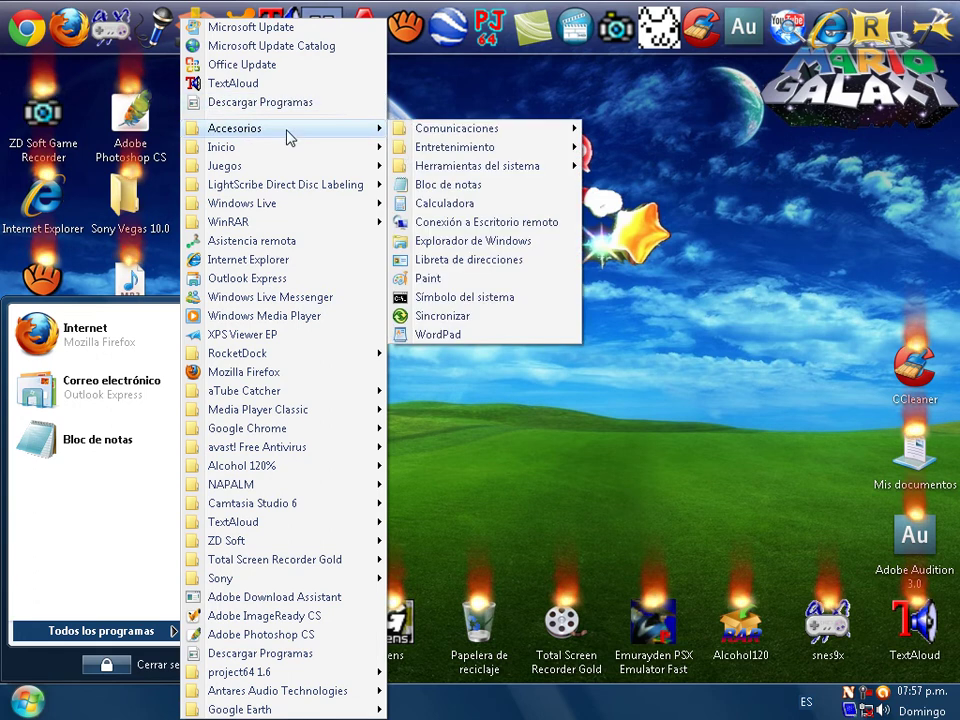
# Step: Open Paint and exit the screen-drawing utility that is running in the background
pyautogui.click(428, 278)
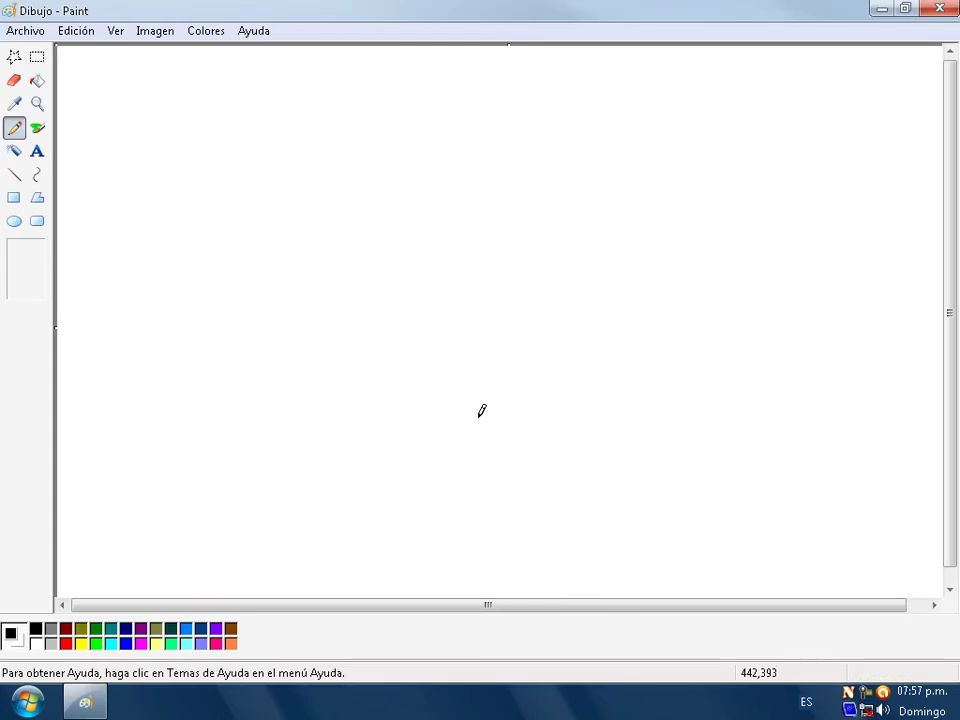
pyautogui.rightClick(850, 692)
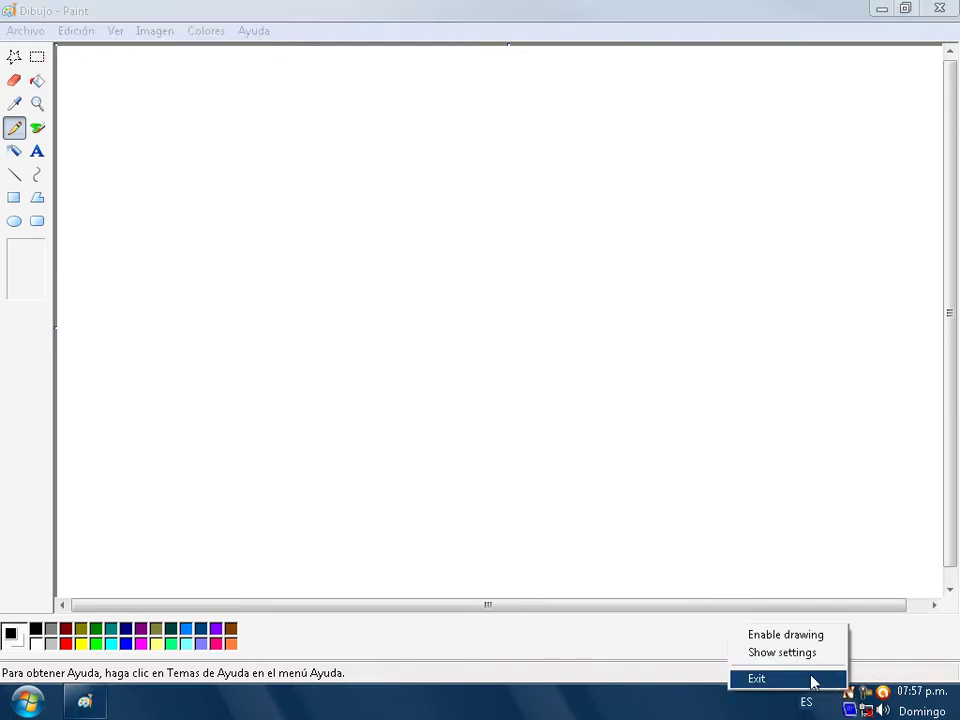
pyautogui.click(810, 679)
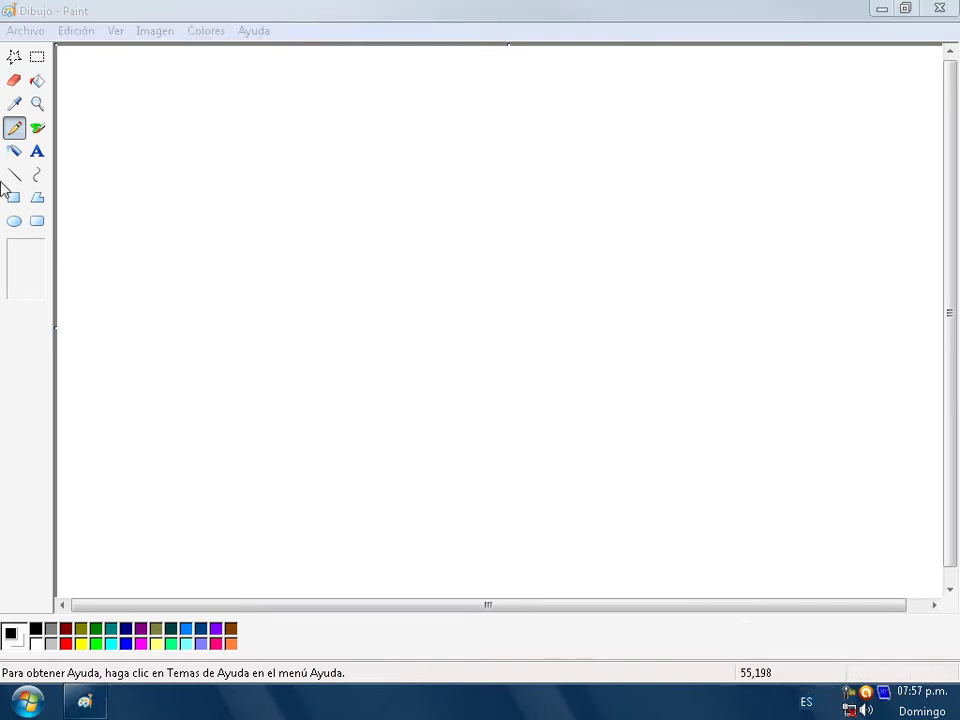
# Step: Draw a head ellipse about 301 by 273 pixels, a vertical centre guideline through it and a horizontal guideline just below it
pyautogui.click(14, 221)
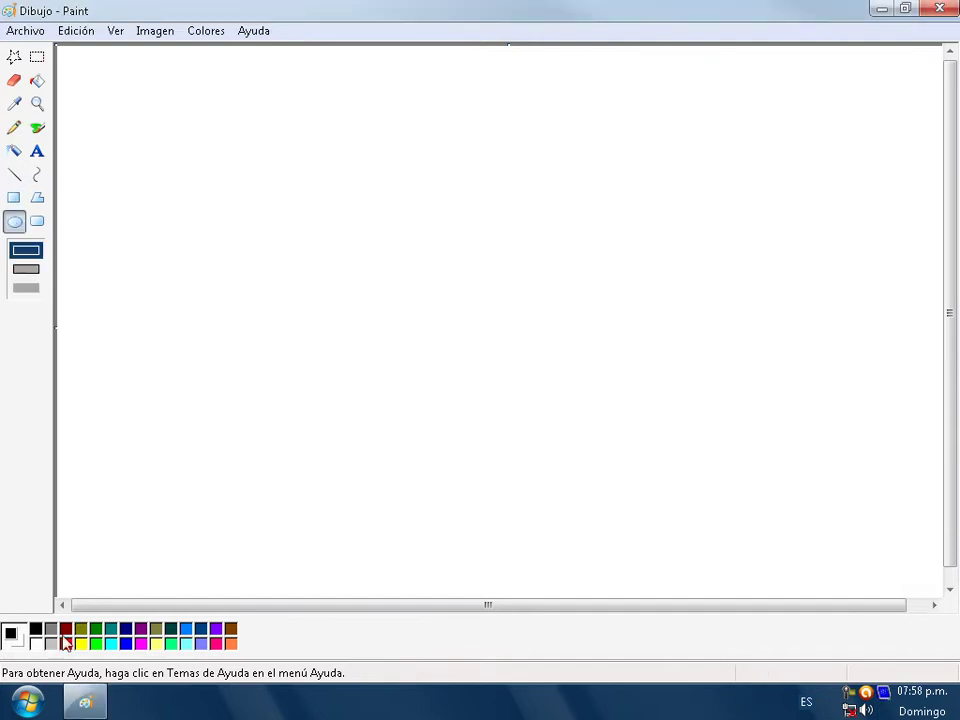
pyautogui.moveTo(319, 136)
pyautogui.mouseDown()
pyautogui.moveTo(373, 193)
pyautogui.moveTo(583, 351)
pyautogui.moveTo(594, 386)
pyautogui.mouseUp()
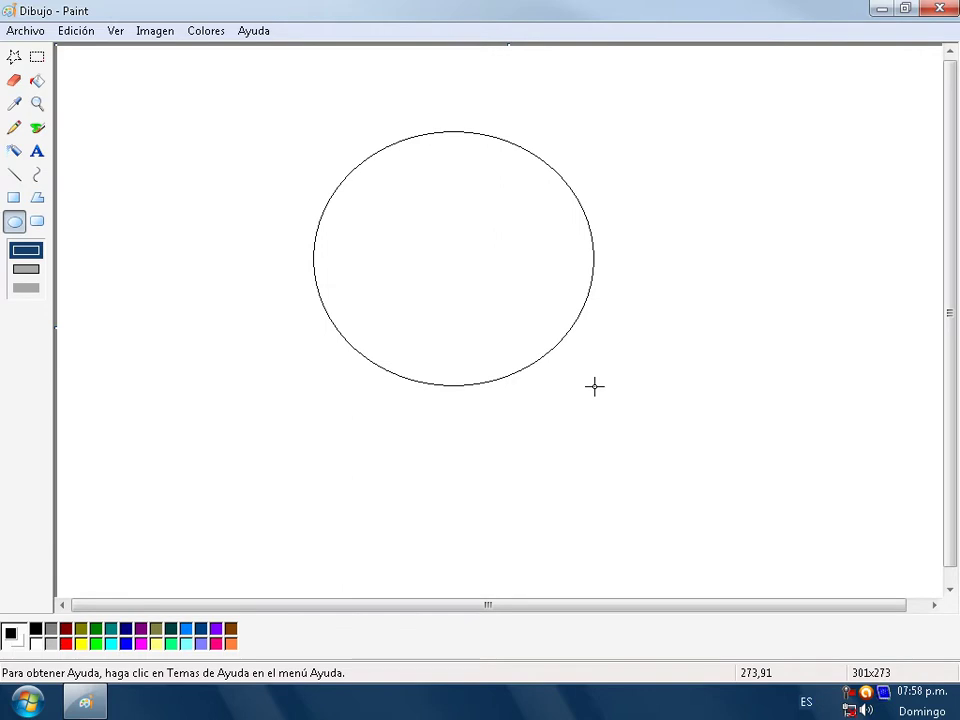
pyautogui.click(14, 174)
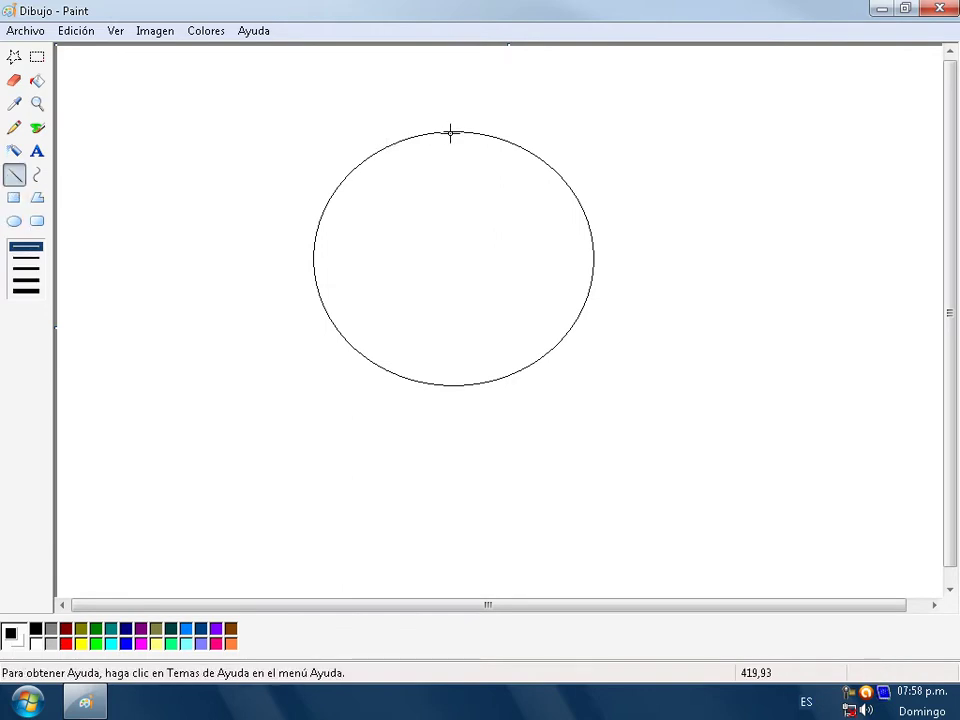
pyautogui.moveTo(452, 131); pyautogui.dragTo(452, 537)
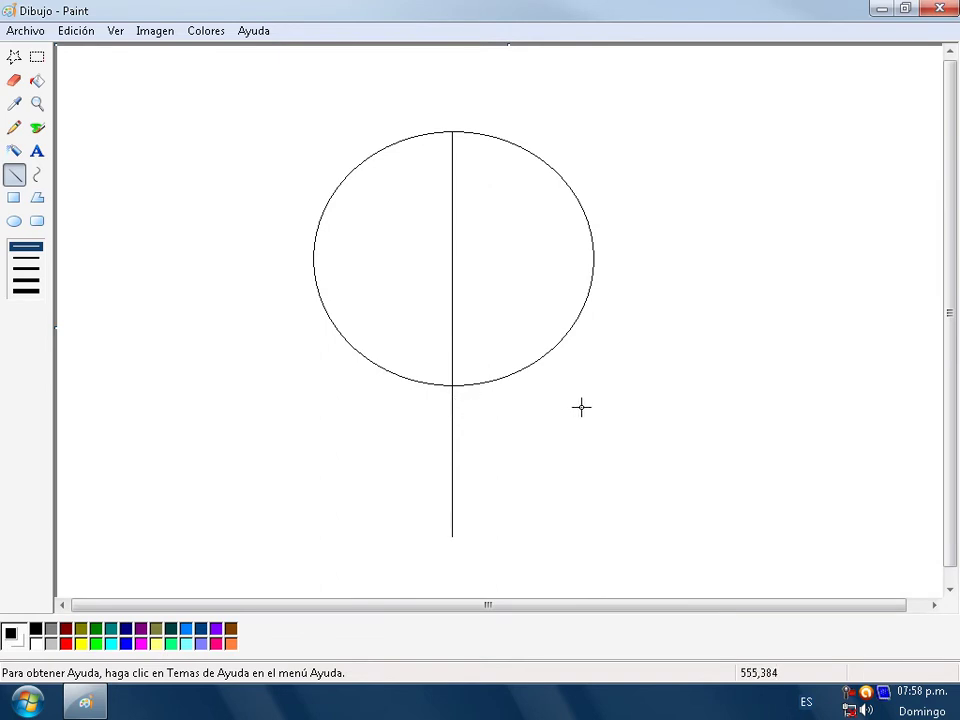
pyautogui.moveTo(589, 406); pyautogui.dragTo(686, 405)
pyautogui.press('Escape')
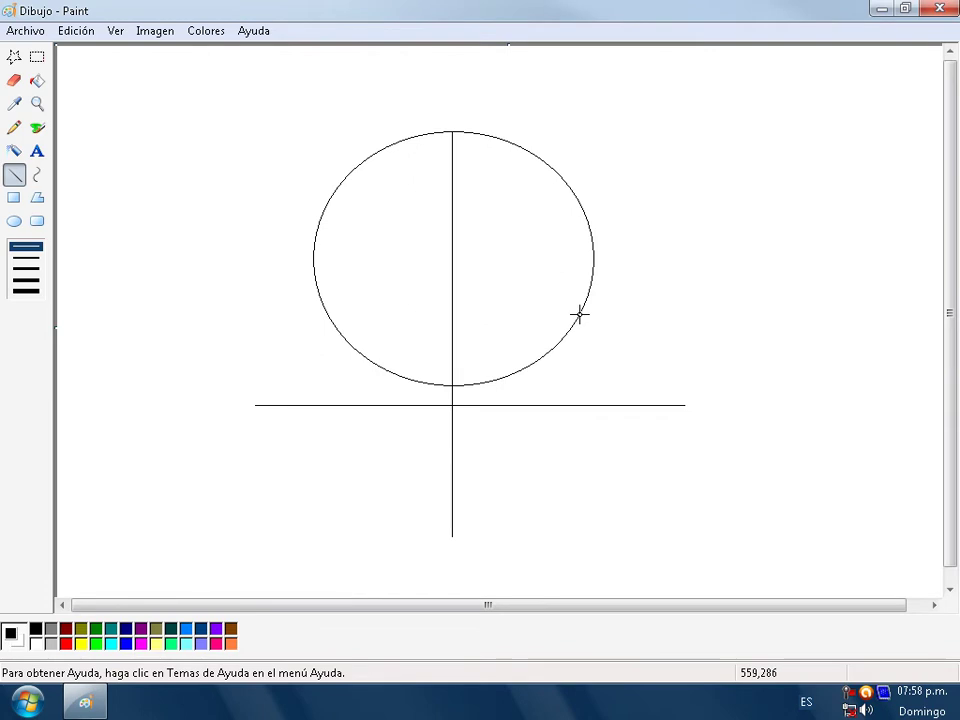
# Step: Draw the jaw with four straight lines from the ellipse's sides through the horizontal guideline to a chin point on the centre line
pyautogui.moveTo(573, 344); pyautogui.dragTo(534, 404)
pyautogui.moveTo(534, 404); pyautogui.dragTo(452, 440)
pyautogui.moveTo(452, 440); pyautogui.dragTo(365, 404)
pyautogui.moveTo(365, 404); pyautogui.dragTo(328, 316)
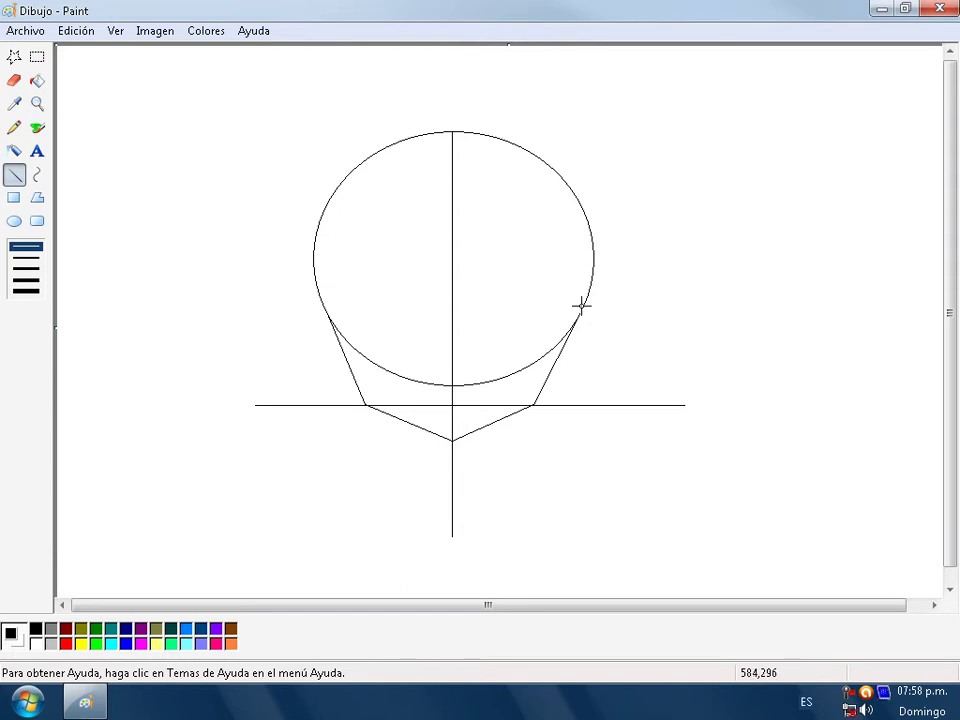
# Step: Erase the guideline parts outside the face and break the guidelines where they meet the head outline
pyautogui.click(14, 80)
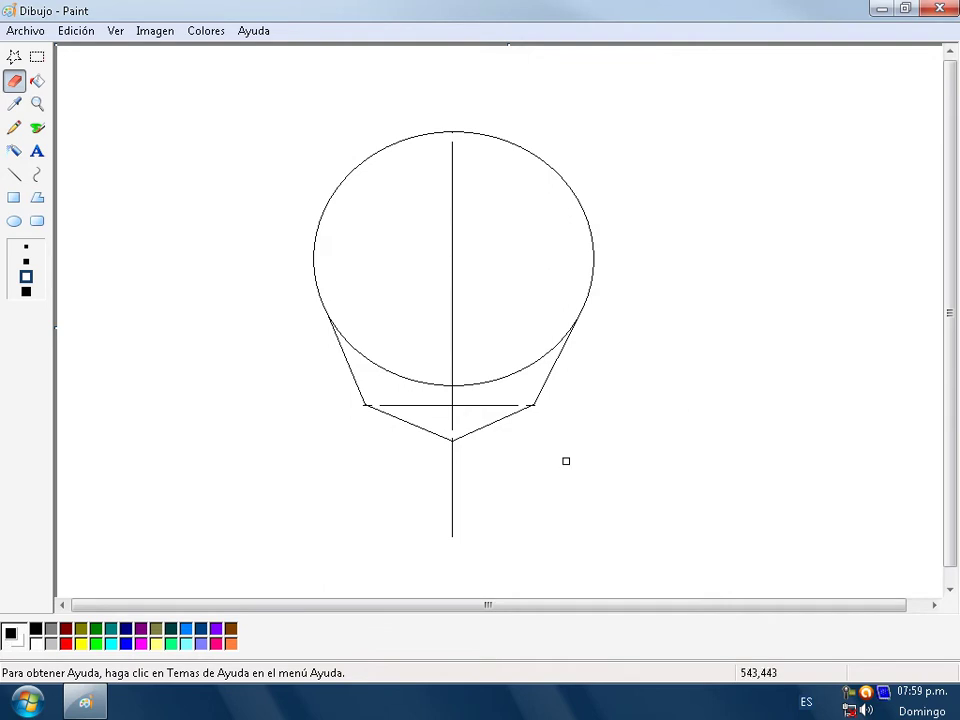
pyautogui.moveTo(453, 447); pyautogui.dragTo(450, 502)
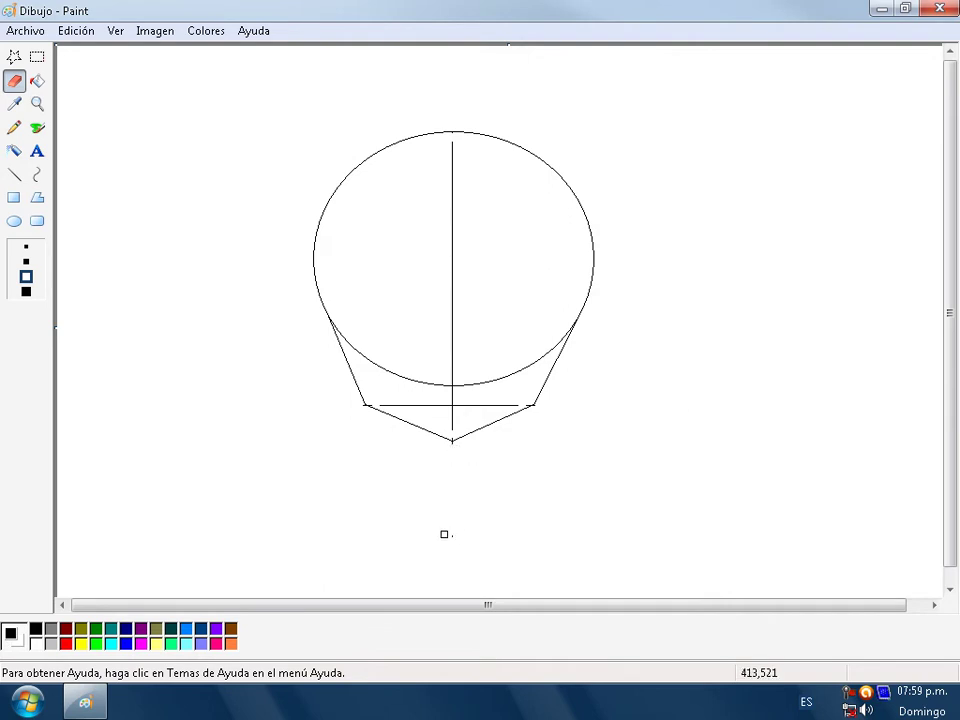
# Step: Fill the remaining guidelines inside the face with white so they disappear
pyautogui.click(37, 82)
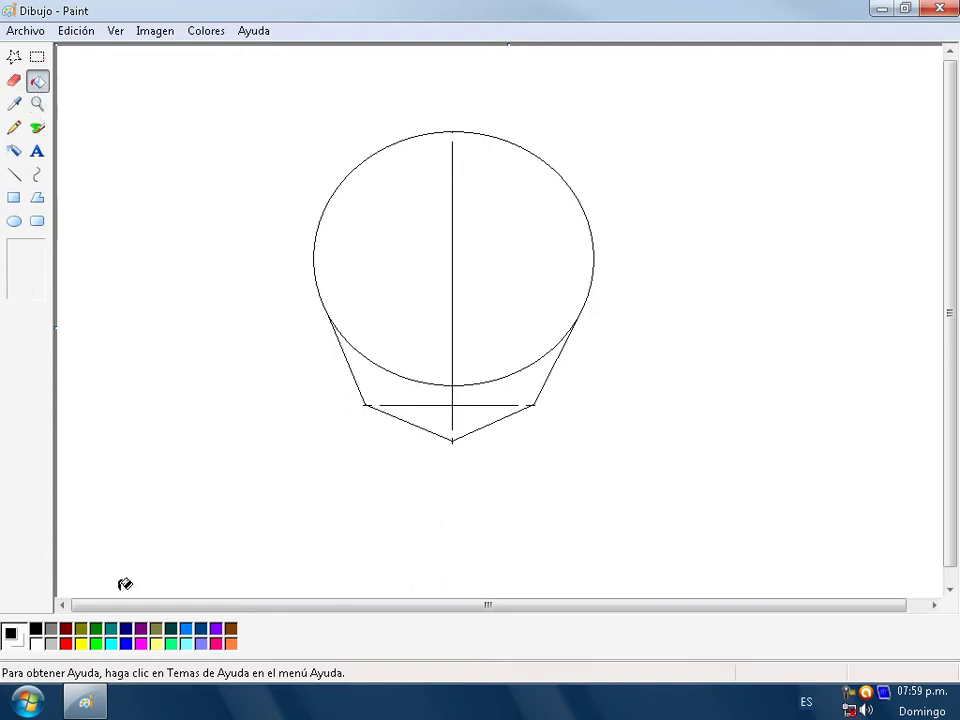
pyautogui.click(37, 643)
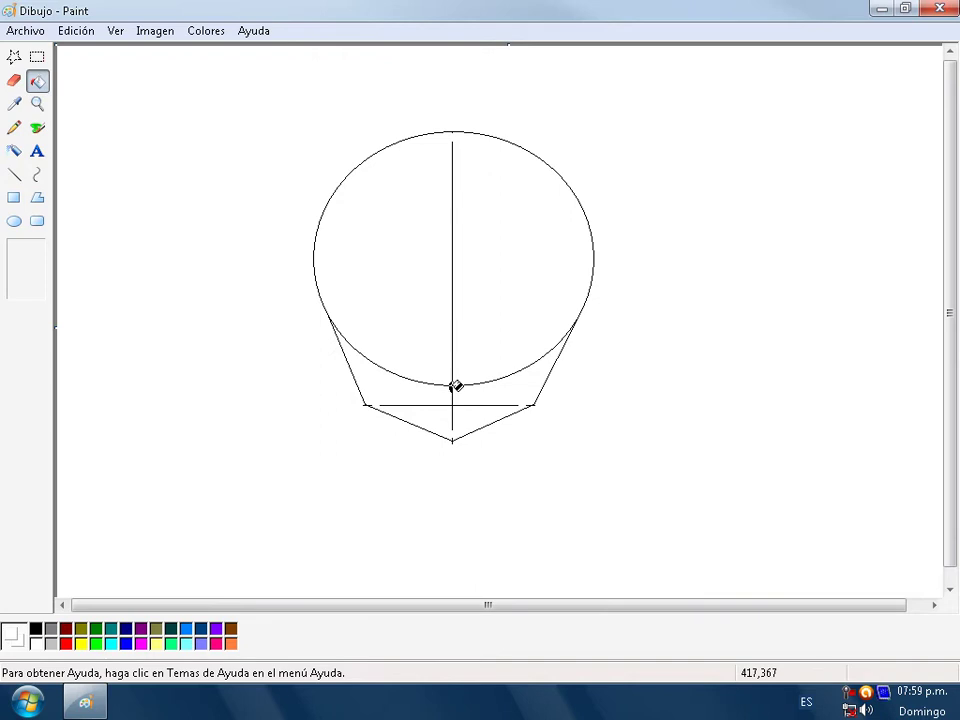
pyautogui.click(37, 104)
pyautogui.click(20, 277)
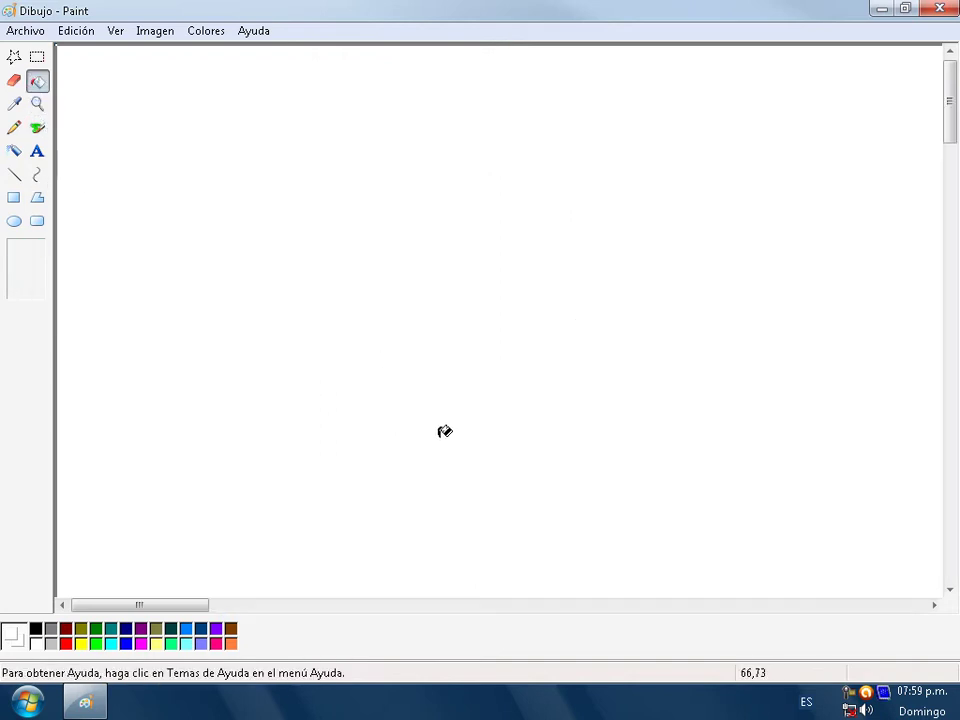
pyautogui.scroll(-5, 420, 454)
pyautogui.moveTo(315, 610); pyautogui.dragTo(461, 612)
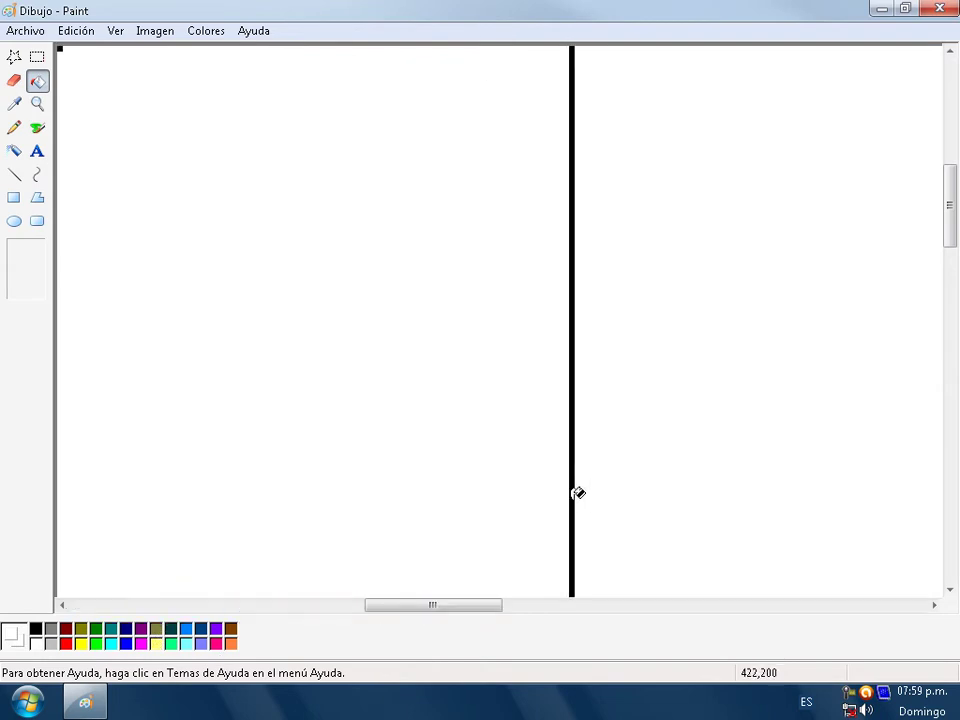
pyautogui.click(570, 493)
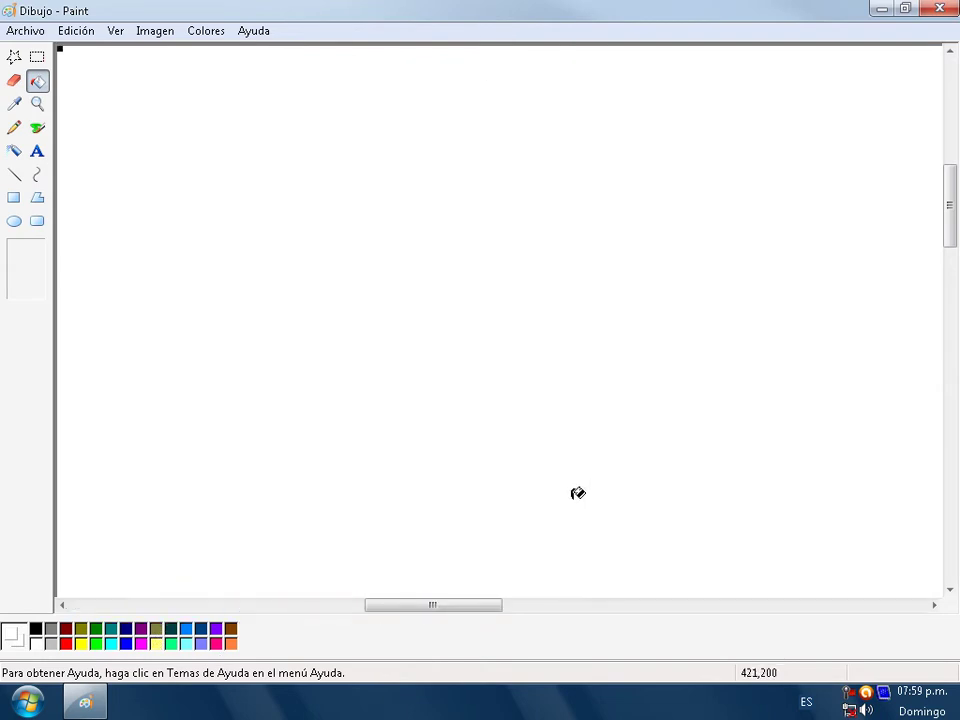
# Step: Erase the ellipse's lower arc between the two jaw lines, working at 2x magnification, and return to 1x
pyautogui.click(37, 103)
pyautogui.click(18, 261)
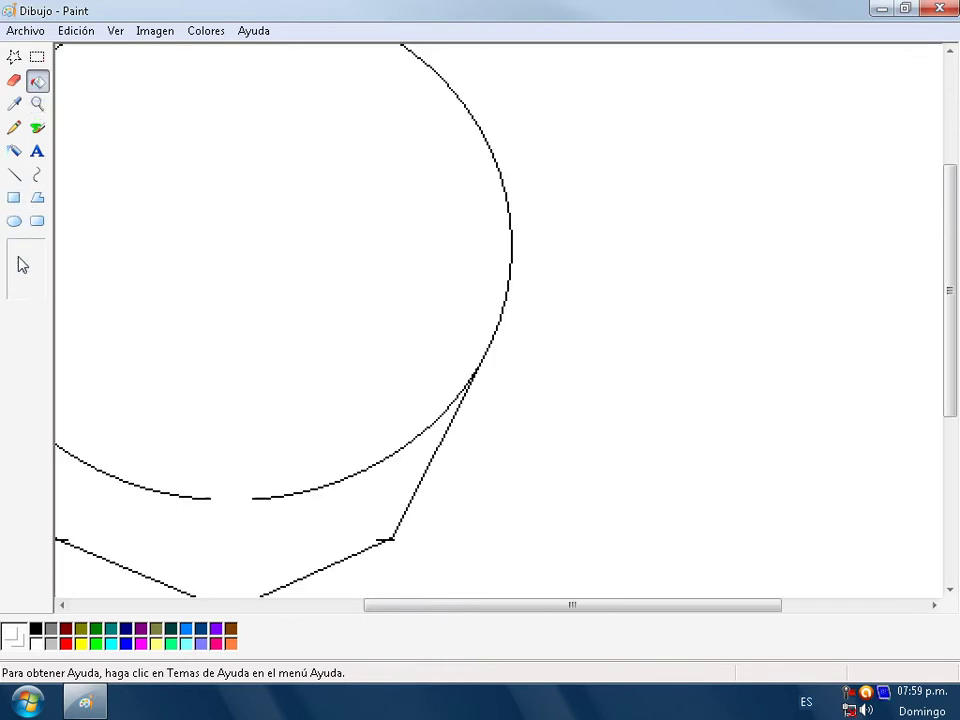
pyautogui.moveTo(531, 605); pyautogui.dragTo(456, 604)
pyautogui.click(15, 80)
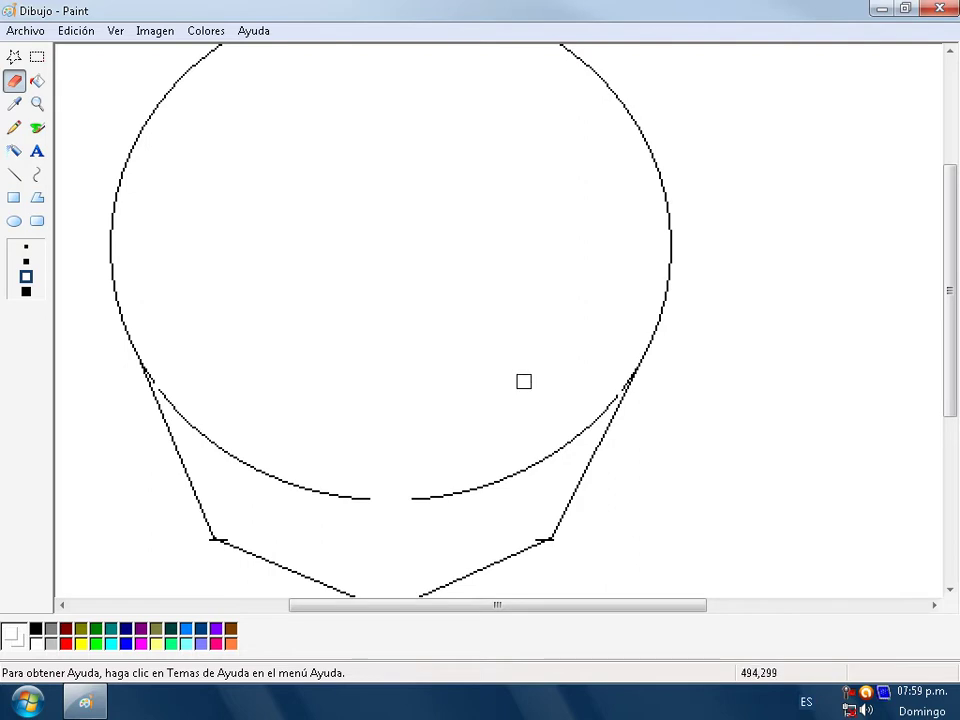
pyautogui.moveTo(381, 497)
pyautogui.mouseDown()
pyautogui.moveTo(308, 488)
pyautogui.moveTo(248, 465)
pyautogui.moveTo(165, 390)
pyautogui.mouseUp()
pyautogui.moveTo(411, 507)
pyautogui.mouseDown()
pyautogui.moveTo(409, 495)
pyautogui.moveTo(463, 480)
pyautogui.moveTo(469, 494)
pyautogui.moveTo(510, 480)
pyautogui.moveTo(608, 395)
pyautogui.mouseUp()
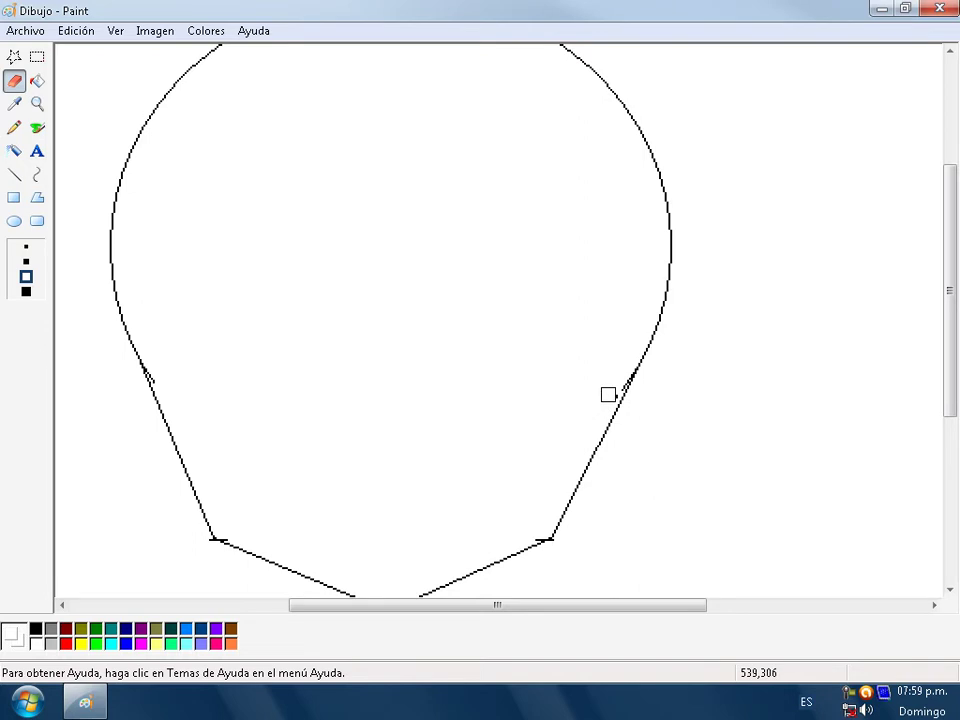
pyautogui.click(37, 104)
pyautogui.click(24, 265)
pyautogui.click(38, 104)
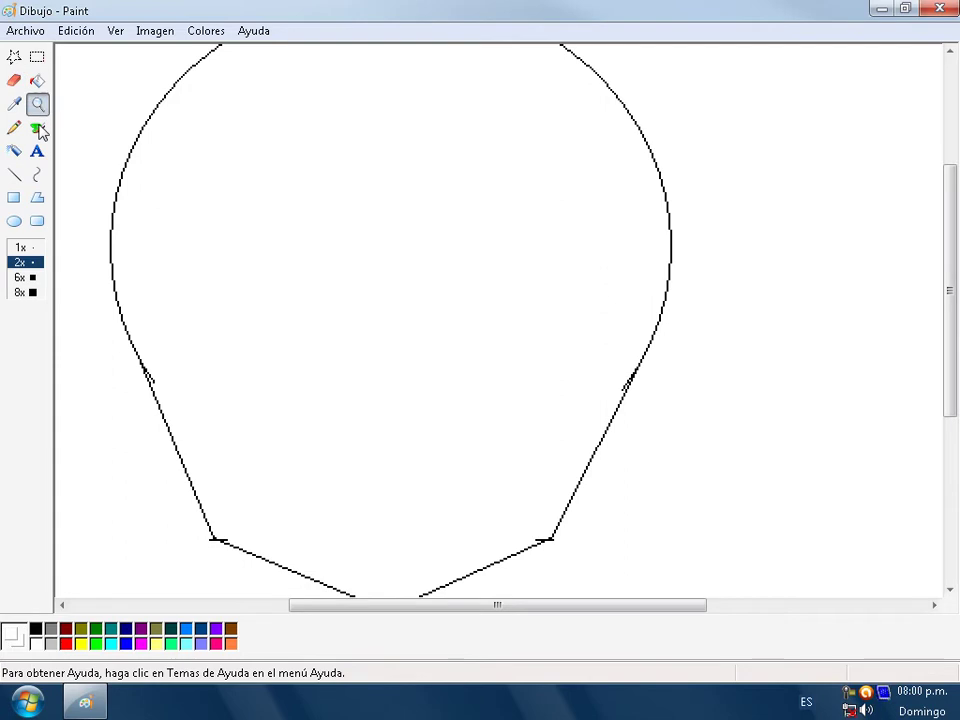
pyautogui.click(20, 248)
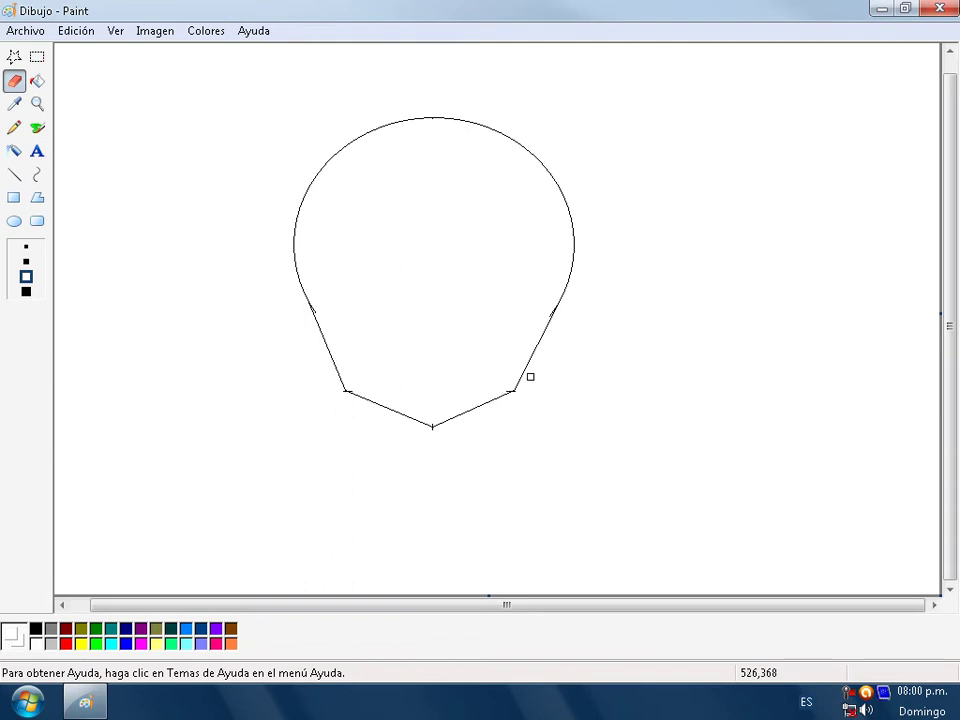
# Step: Draw the left eye and its angular upper lid with black straight lines of medium thickness at 2x magnification
pyautogui.click(22, 180)
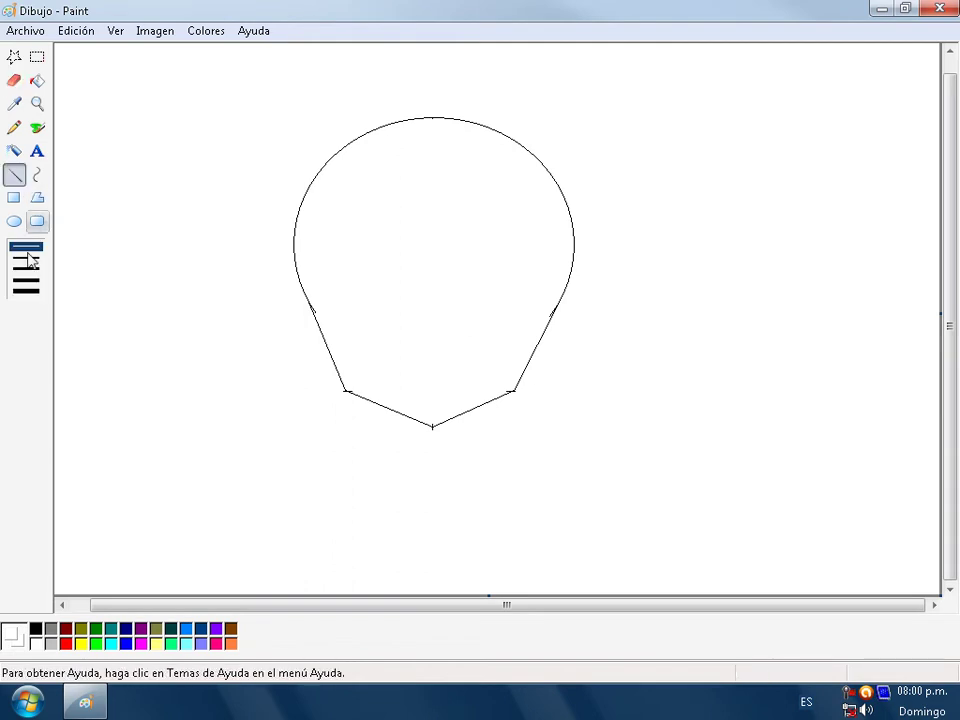
pyautogui.click(37, 103)
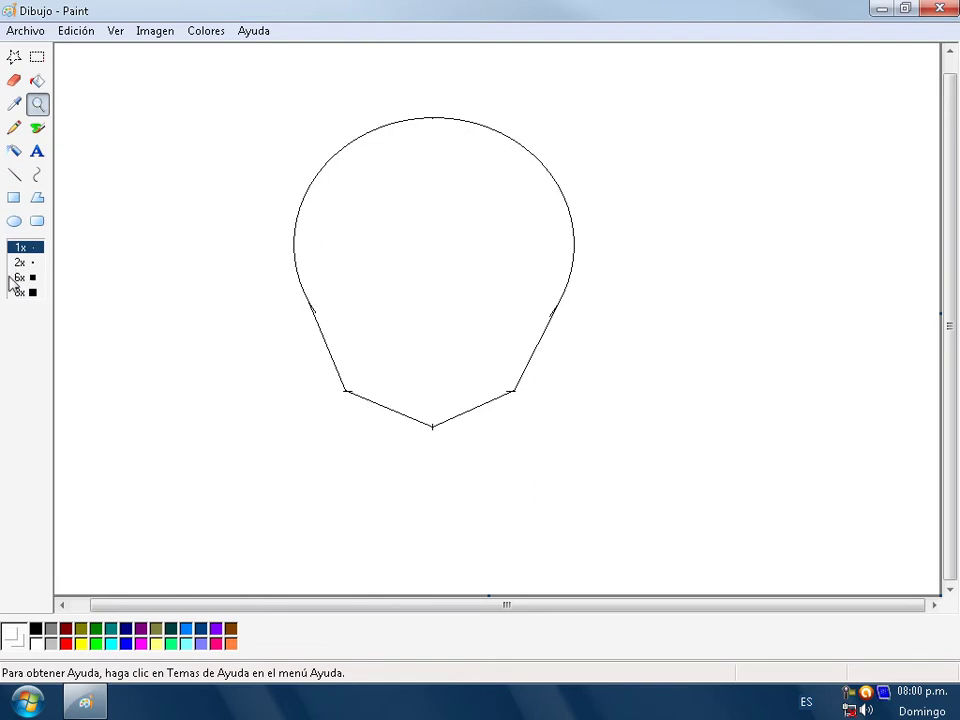
pyautogui.click(22, 278)
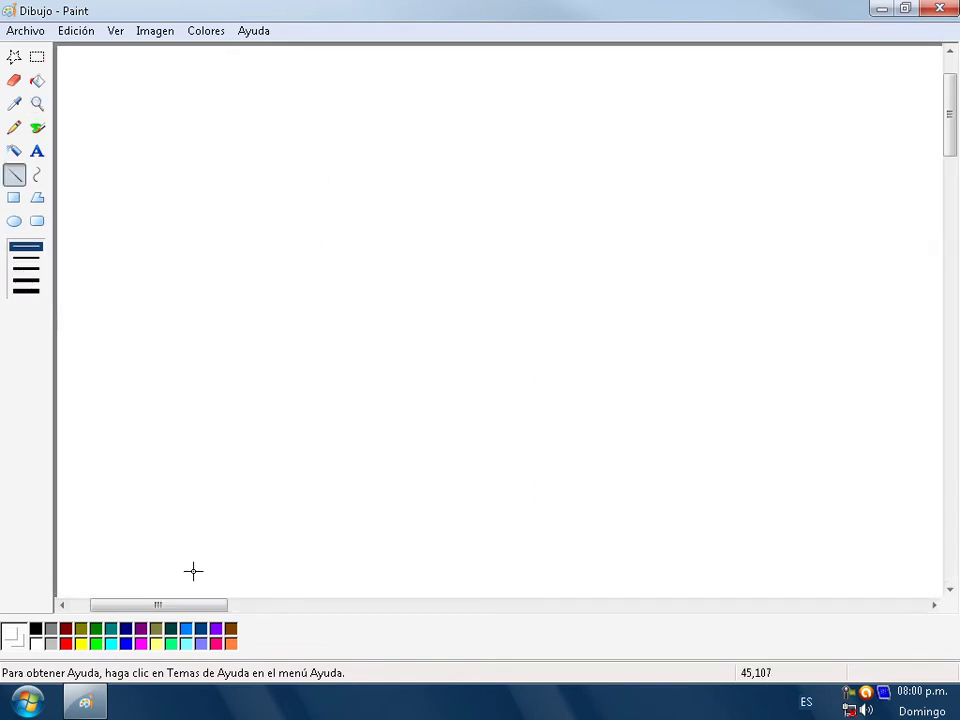
pyautogui.hscroll(10, 471, 600)
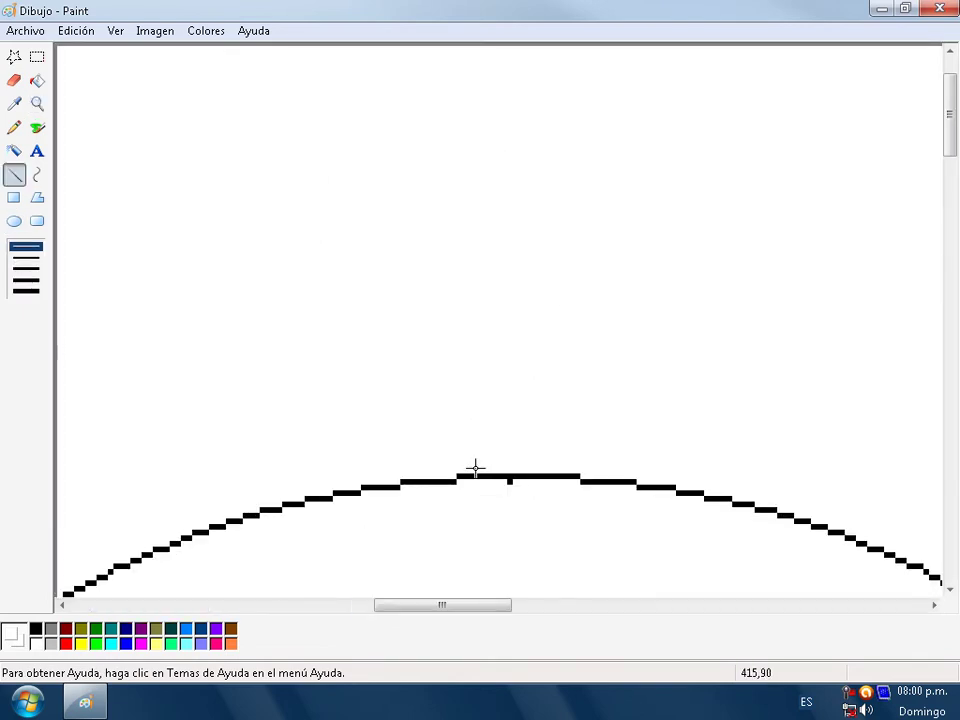
pyautogui.scroll(-5, 476, 467)
pyautogui.click(37, 103)
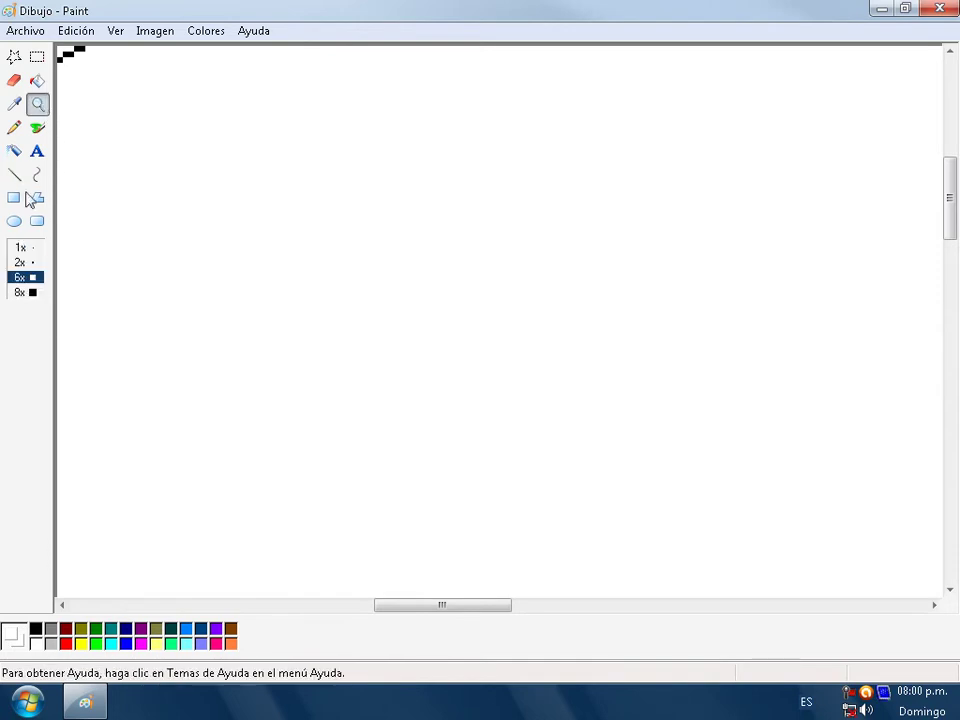
pyautogui.click(20, 262)
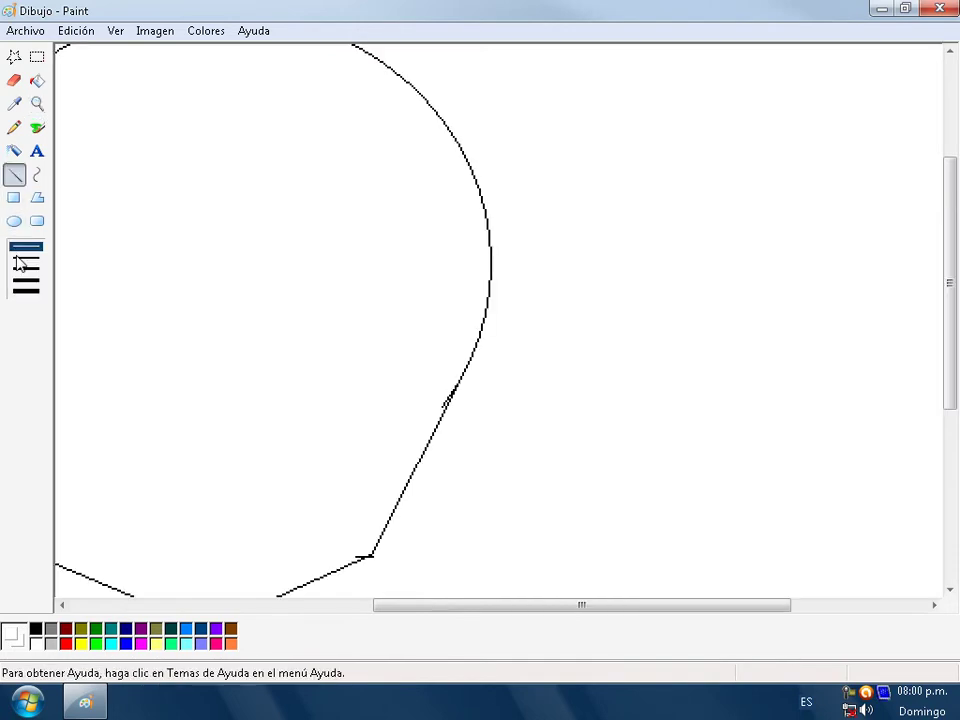
pyautogui.moveTo(450, 612); pyautogui.dragTo(340, 606)
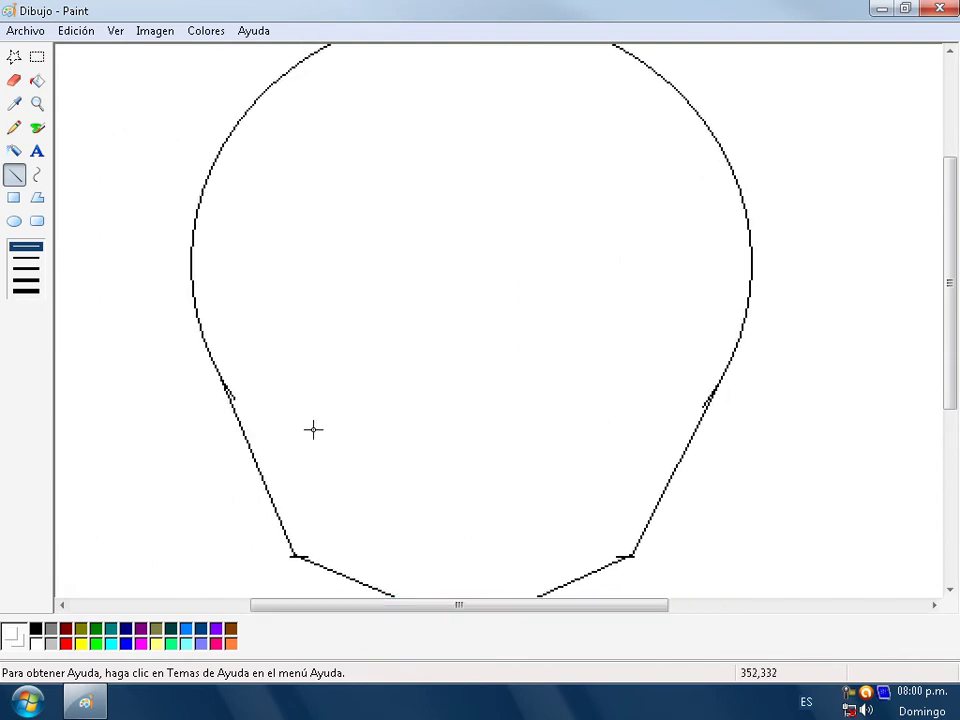
pyautogui.click(16, 177)
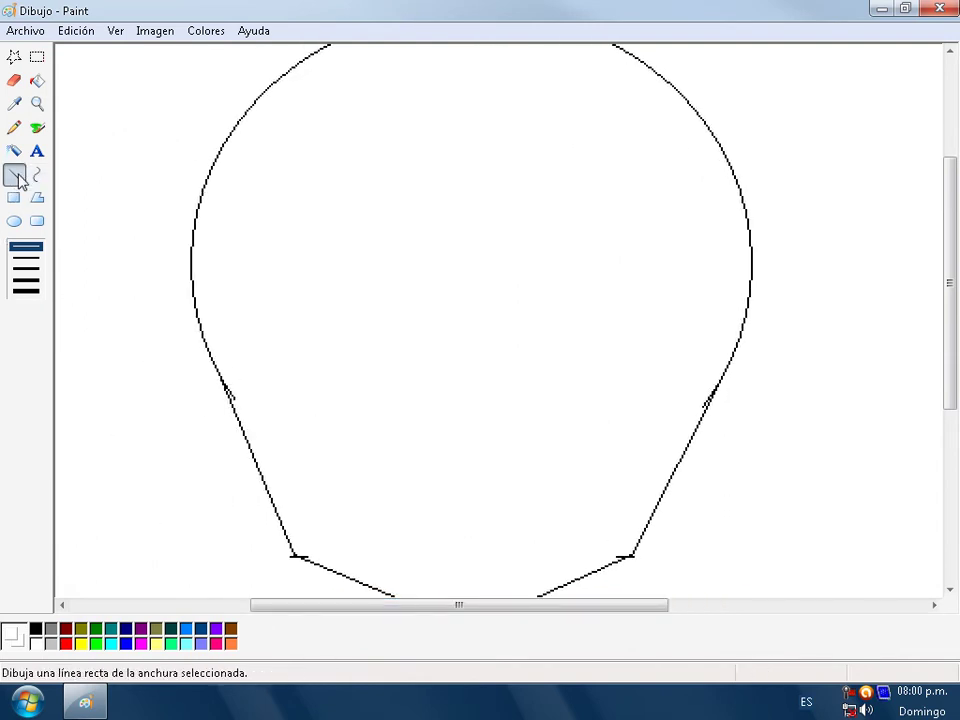
pyautogui.scroll(-3, 447, 535)
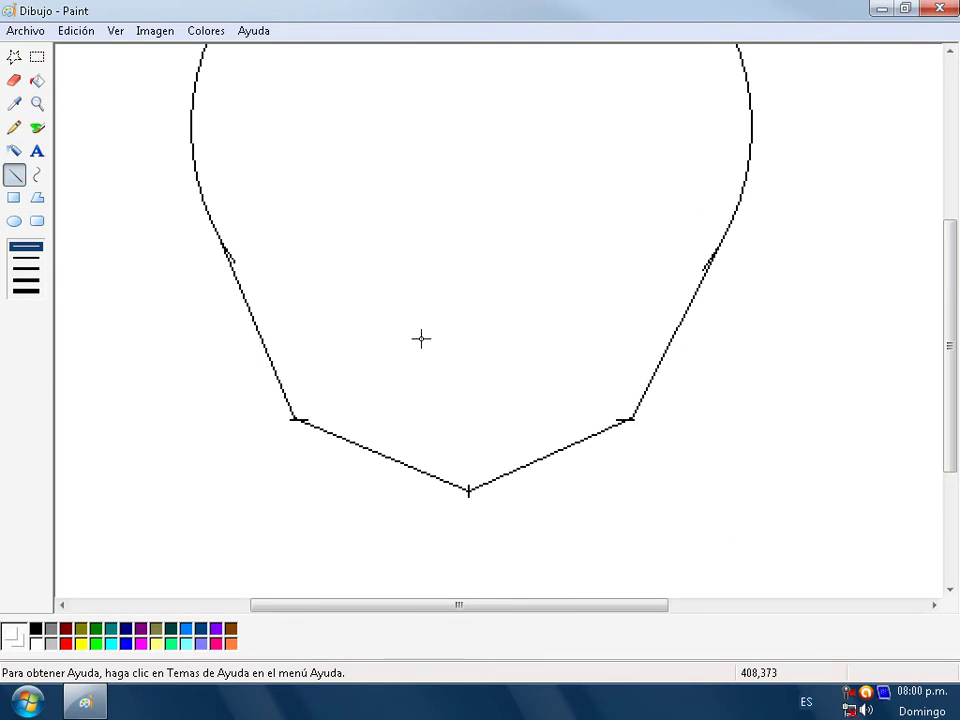
pyautogui.click(26, 268)
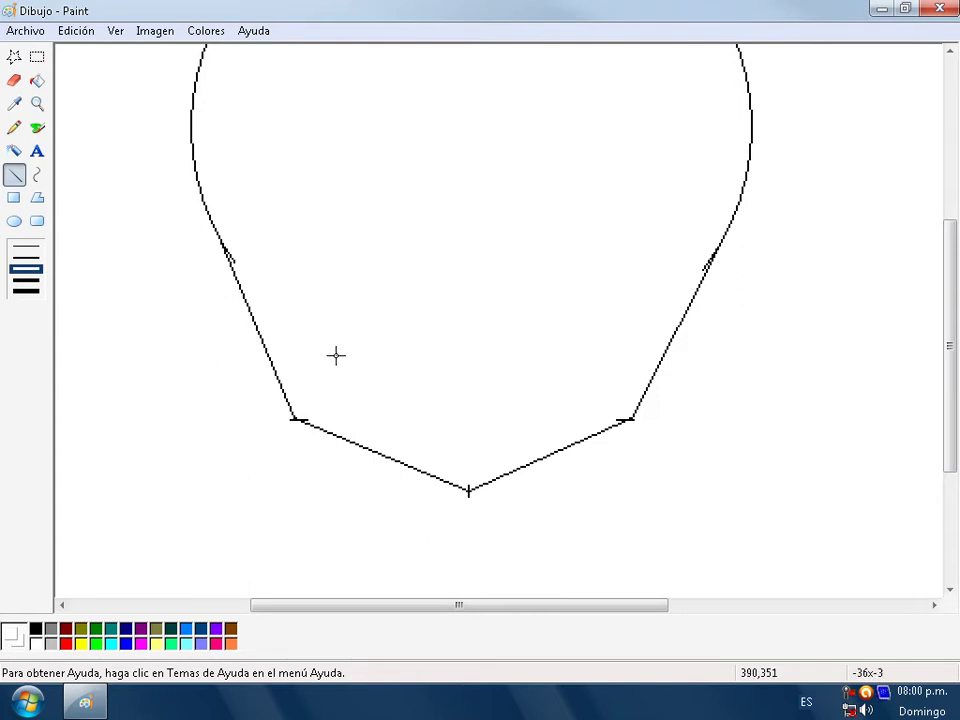
pyautogui.click(34, 629)
pyautogui.moveTo(424, 356)
pyautogui.mouseDown()
pyautogui.moveTo(338, 357)
pyautogui.moveTo(287, 306)
pyautogui.moveTo(349, 306)
pyautogui.moveTo(431, 337)
pyautogui.mouseUp()
pyautogui.moveTo(431, 337); pyautogui.dragTo(309, 296)
pyautogui.moveTo(257, 290); pyautogui.dragTo(248, 277)
pyautogui.moveTo(248, 277)
pyautogui.mouseDown()
pyautogui.moveTo(310, 344)
pyautogui.moveTo(300, 331)
pyautogui.moveTo(307, 336)
pyautogui.mouseUp()
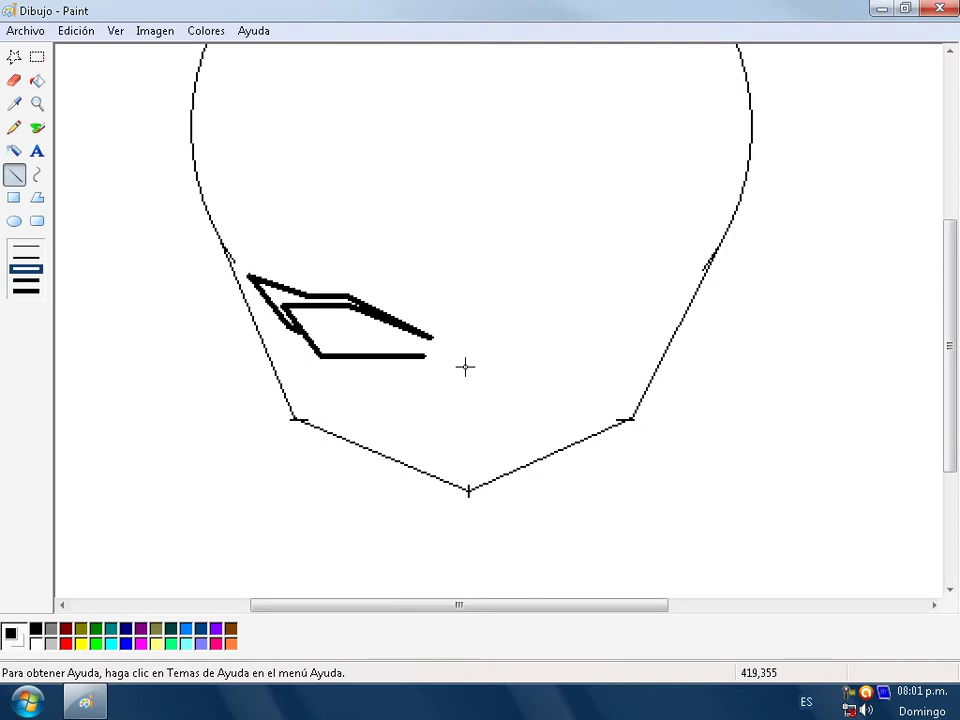
# Step: Draw the right eye with its angular upper lid and a small triangular nose between the eyes, using the same thick black lines
pyautogui.moveTo(461, 366)
pyautogui.mouseDown()
pyautogui.moveTo(446, 377)
pyautogui.moveTo(456, 401)
pyautogui.moveTo(459, 367)
pyautogui.moveTo(600, 355)
pyautogui.mouseUp()
pyautogui.moveTo(600, 355); pyautogui.dragTo(643, 309)
pyautogui.moveTo(643, 309)
pyautogui.mouseDown()
pyautogui.moveTo(564, 300)
pyautogui.moveTo(560, 308)
pyautogui.mouseUp()
pyautogui.moveTo(560, 308)
pyautogui.mouseDown()
pyautogui.moveTo(486, 339)
pyautogui.moveTo(578, 285)
pyautogui.moveTo(563, 291)
pyautogui.moveTo(640, 293)
pyautogui.mouseUp()
pyautogui.moveTo(640, 293); pyautogui.dragTo(687, 282)
pyautogui.moveTo(687, 282); pyautogui.dragTo(651, 321)
pyautogui.moveTo(651, 321); pyautogui.dragTo(622, 335)
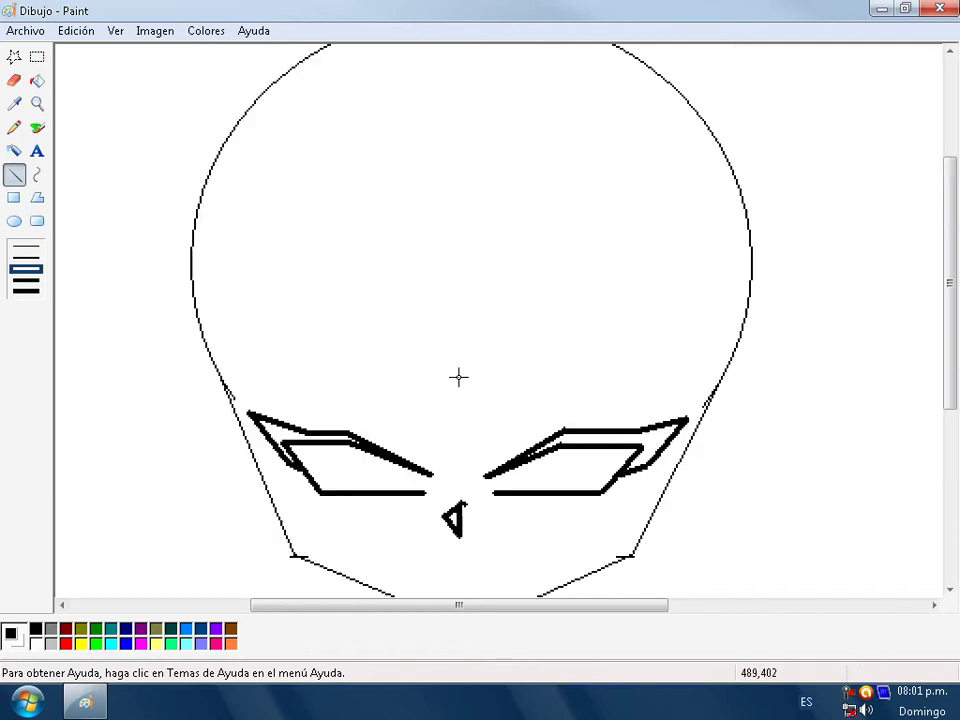
# Step: Outline the iris inside the left eye with thick black straight lines hanging from the upper lid, working at 6x magnification
pyautogui.click(37, 104)
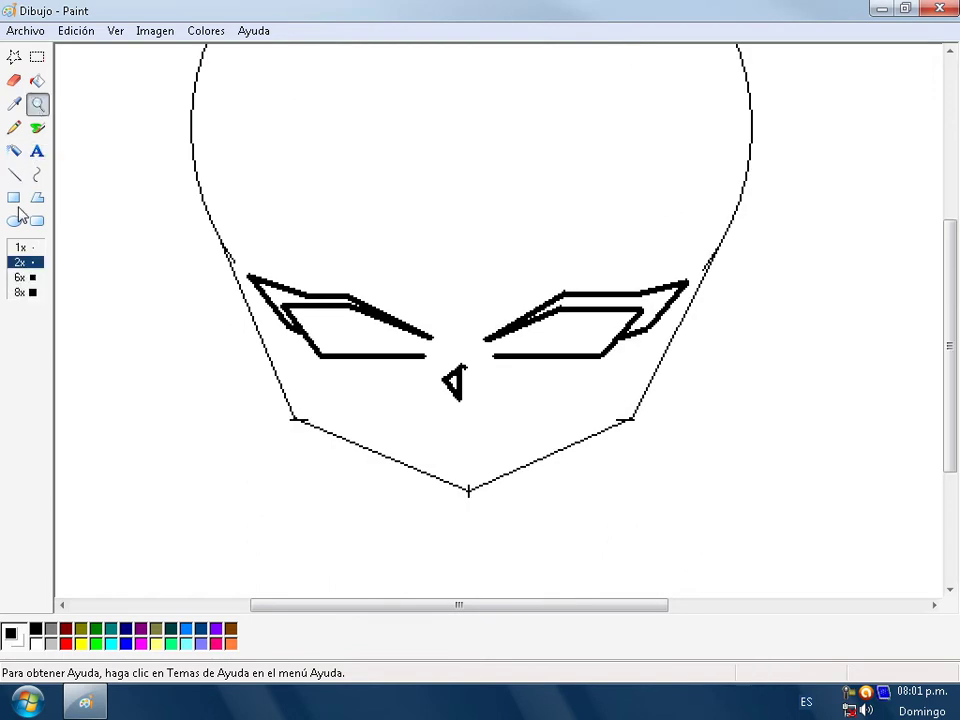
pyautogui.click(24, 280)
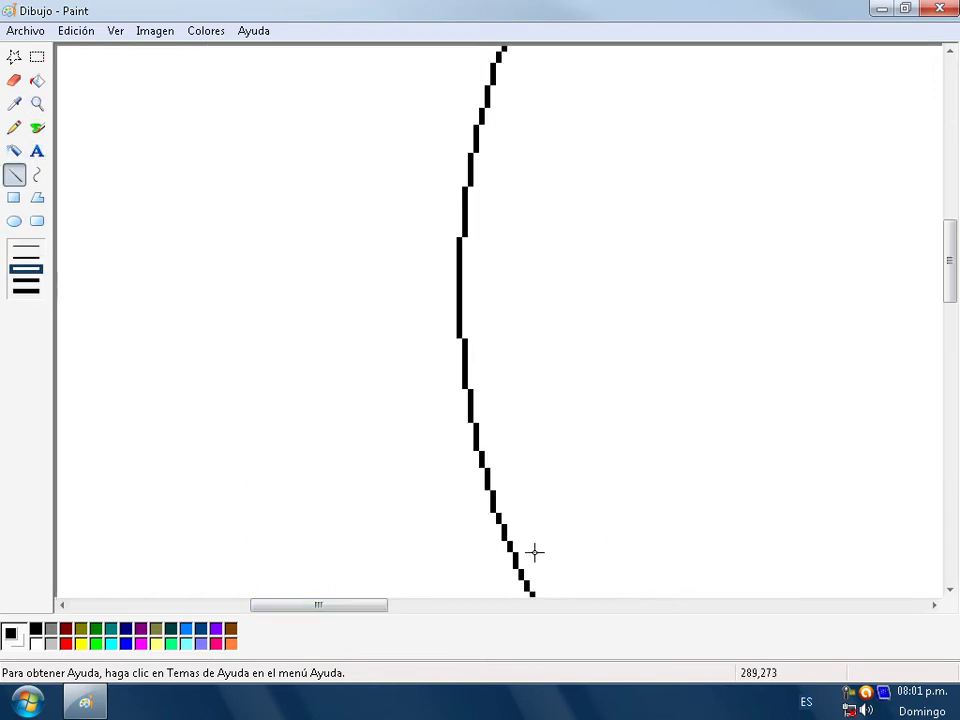
pyautogui.scroll(-3, 500, 570)
pyautogui.moveTo(333, 617); pyautogui.dragTo(442, 617)
pyautogui.scroll(-3, 407, 506)
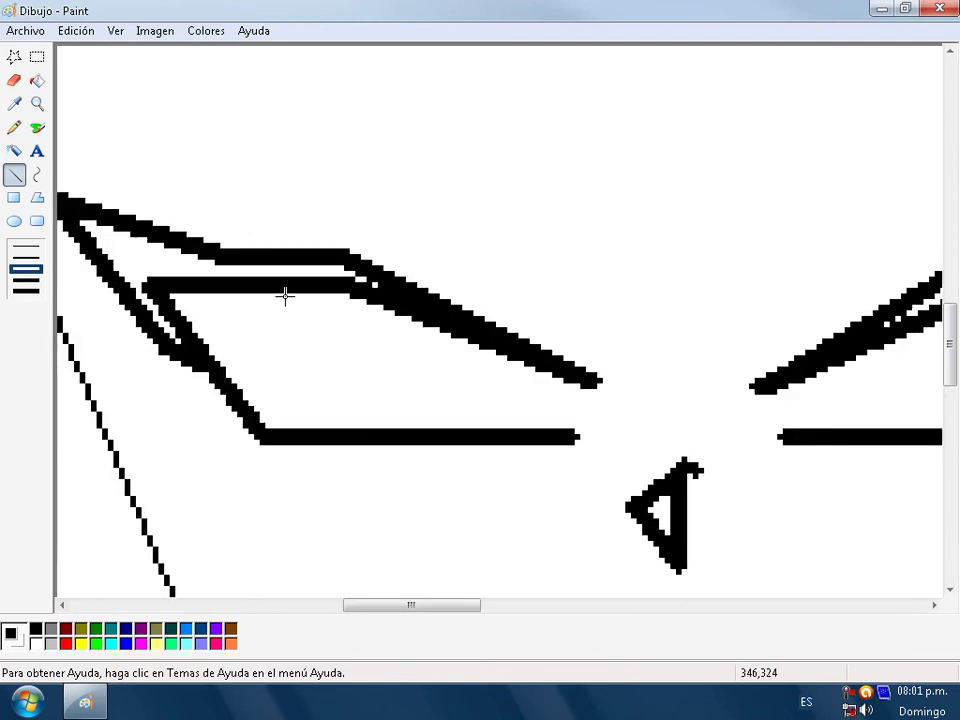
pyautogui.moveTo(279, 291); pyautogui.dragTo(272, 352)
pyautogui.moveTo(270, 352)
pyautogui.mouseDown()
pyautogui.moveTo(315, 385)
pyautogui.moveTo(395, 388)
pyautogui.mouseUp()
pyautogui.moveTo(395, 386); pyautogui.dragTo(420, 316)
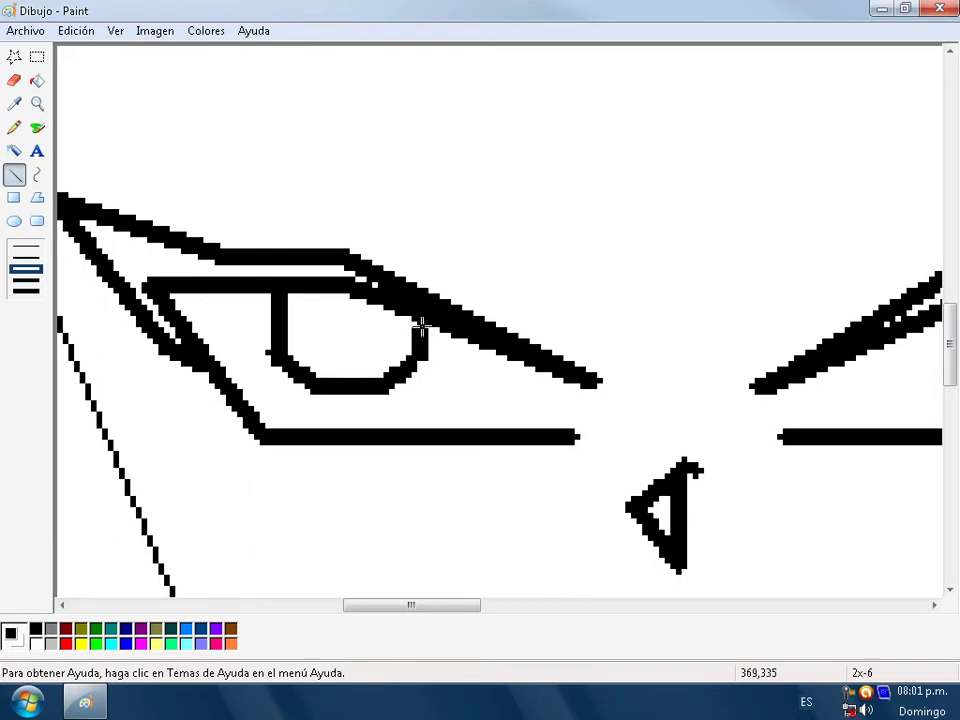
# Step: Draw the left eye's pupil and highlight edges with straight lines, blackening the area between the pupil and the upper lid
pyautogui.moveTo(290, 333)
pyautogui.mouseDown()
pyautogui.moveTo(332, 330)
pyautogui.moveTo(360, 300)
pyautogui.mouseUp()
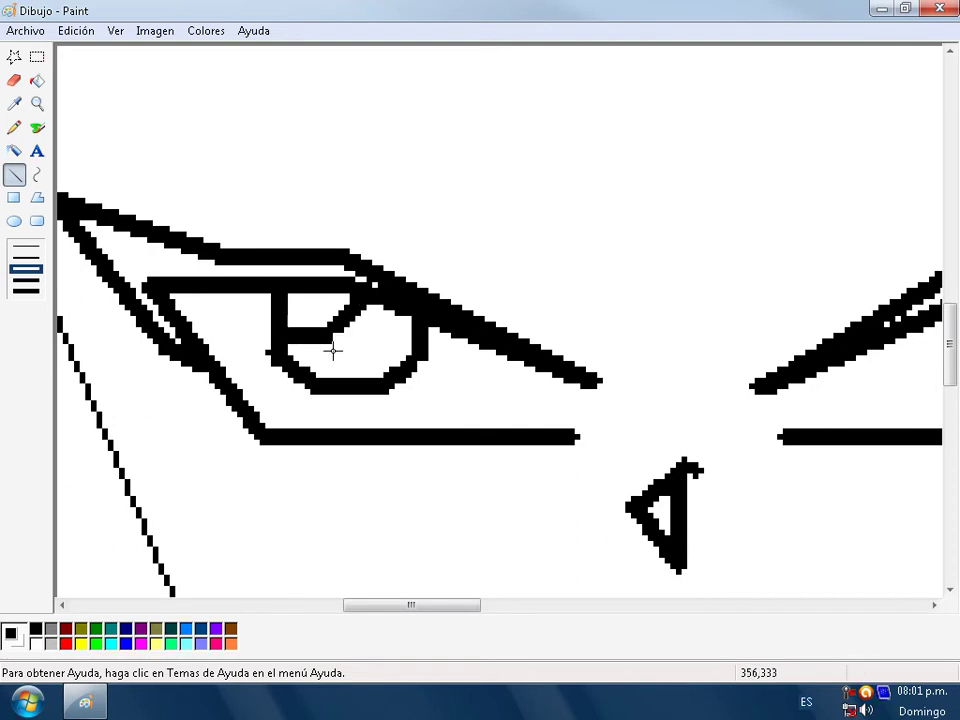
pyautogui.moveTo(328, 341); pyautogui.dragTo(412, 318)
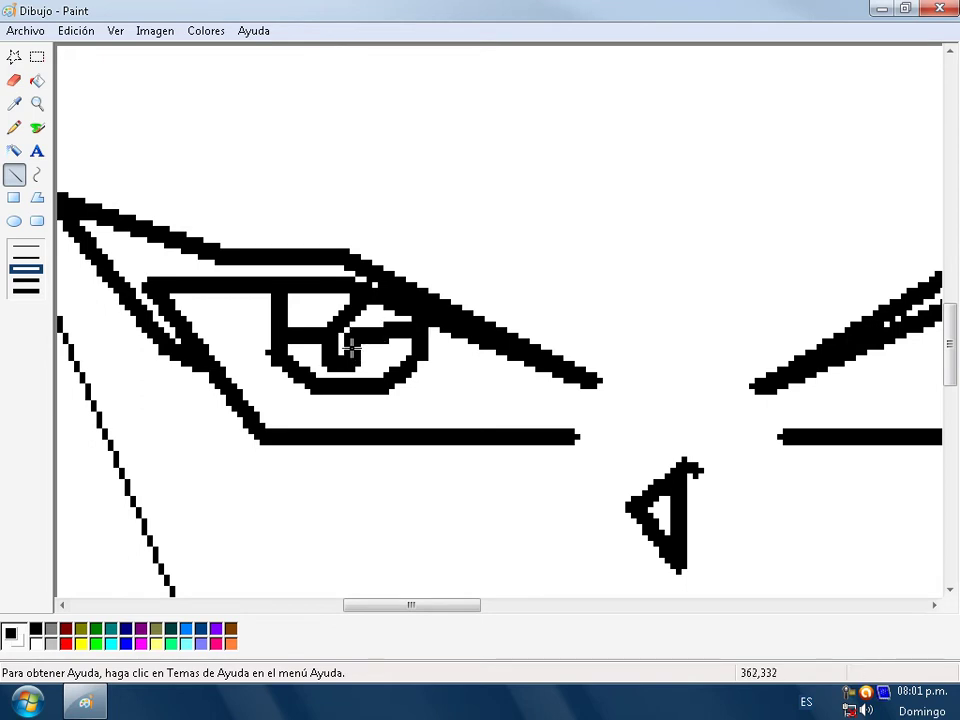
pyautogui.moveTo(338, 355)
pyautogui.mouseDown()
pyautogui.moveTo(375, 306)
pyautogui.moveTo(362, 323)
pyautogui.moveTo(404, 309)
pyautogui.mouseUp()
# Step: Outline the iris inside the right eye with thick black straight lines, mirroring the shape of the left one
pyautogui.moveTo(411, 605); pyautogui.dragTo(485, 570)
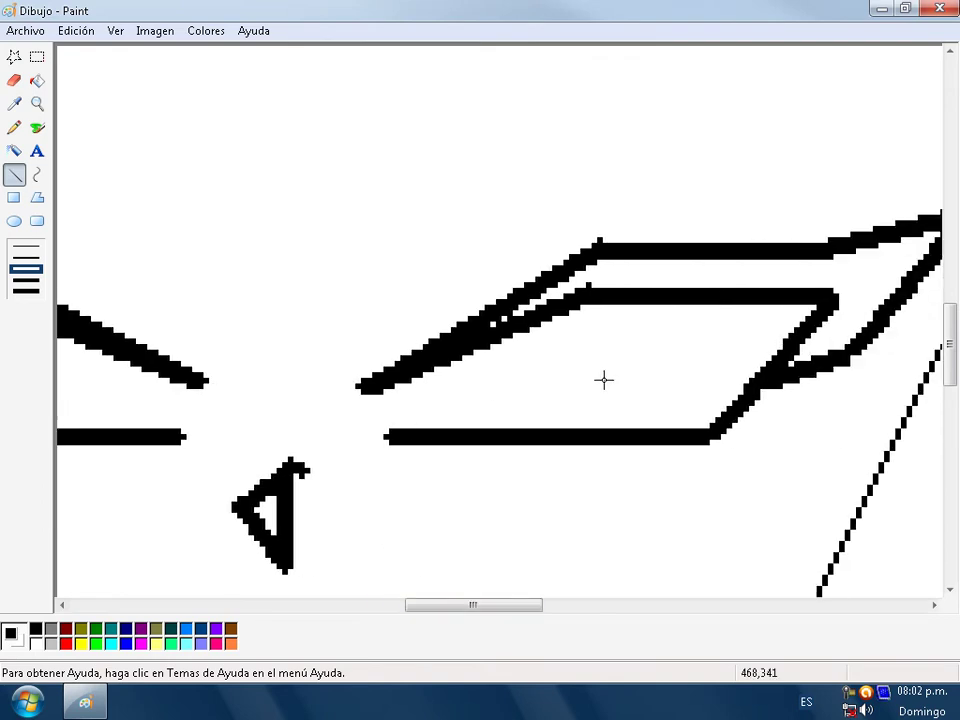
pyautogui.moveTo(697, 308); pyautogui.dragTo(663, 386)
pyautogui.moveTo(663, 386); pyautogui.dragTo(576, 387)
pyautogui.moveTo(576, 387); pyautogui.dragTo(541, 356)
pyautogui.moveTo(541, 356); pyautogui.dragTo(541, 323)
pyautogui.click(553, 381)
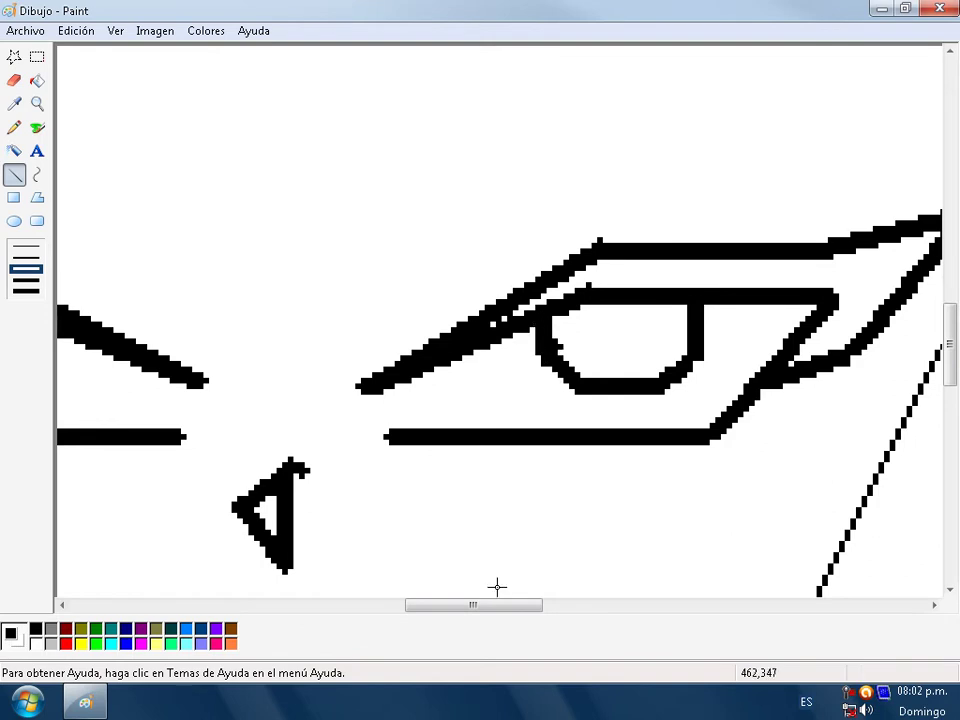
# Step: Draw the right eye's highlight and pupil with straight lines, blackening the iris area beneath the upper lid
pyautogui.moveTo(474, 617)
pyautogui.mouseDown()
pyautogui.moveTo(420, 619)
pyautogui.moveTo(476, 618)
pyautogui.mouseUp()
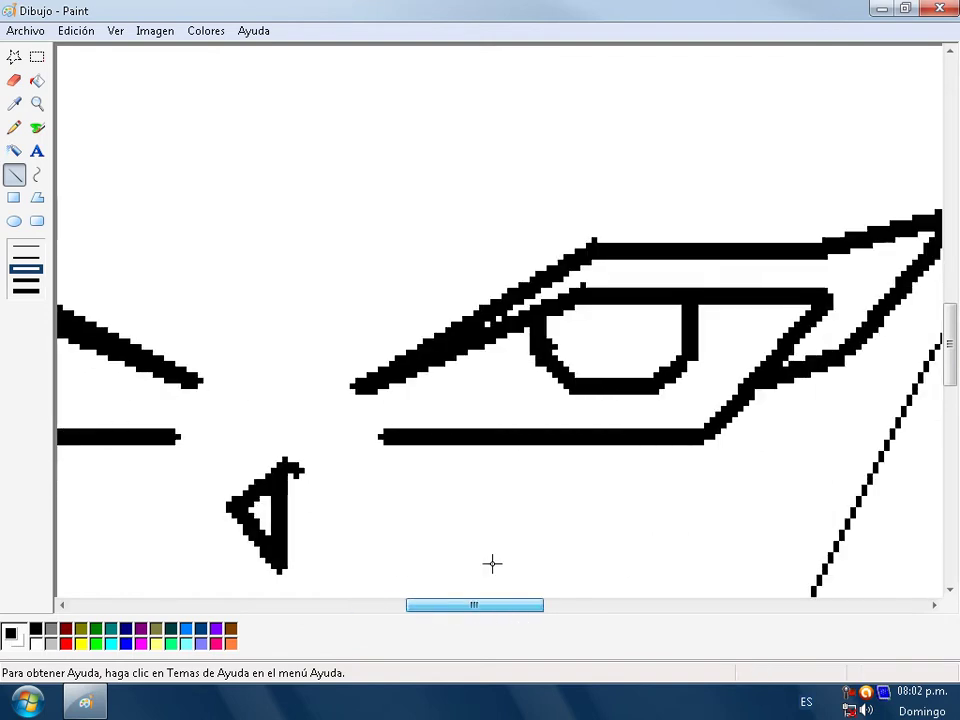
pyautogui.moveTo(543, 345)
pyautogui.mouseDown()
pyautogui.moveTo(597, 331)
pyautogui.moveTo(598, 345)
pyautogui.mouseUp()
pyautogui.moveTo(598, 345); pyautogui.dragTo(598, 305)
pyautogui.moveTo(592, 352)
pyautogui.mouseDown()
pyautogui.moveTo(606, 360)
pyautogui.moveTo(611, 343)
pyautogui.moveTo(600, 345)
pyautogui.mouseUp()
pyautogui.moveTo(600, 343)
pyautogui.mouseDown()
pyautogui.moveTo(632, 311)
pyautogui.moveTo(597, 343)
pyautogui.moveTo(610, 330)
pyautogui.moveTo(671, 327)
pyautogui.mouseUp()
pyautogui.moveTo(606, 315)
pyautogui.mouseDown()
pyautogui.moveTo(636, 306)
pyautogui.moveTo(671, 317)
pyautogui.moveTo(619, 326)
pyautogui.mouseUp()
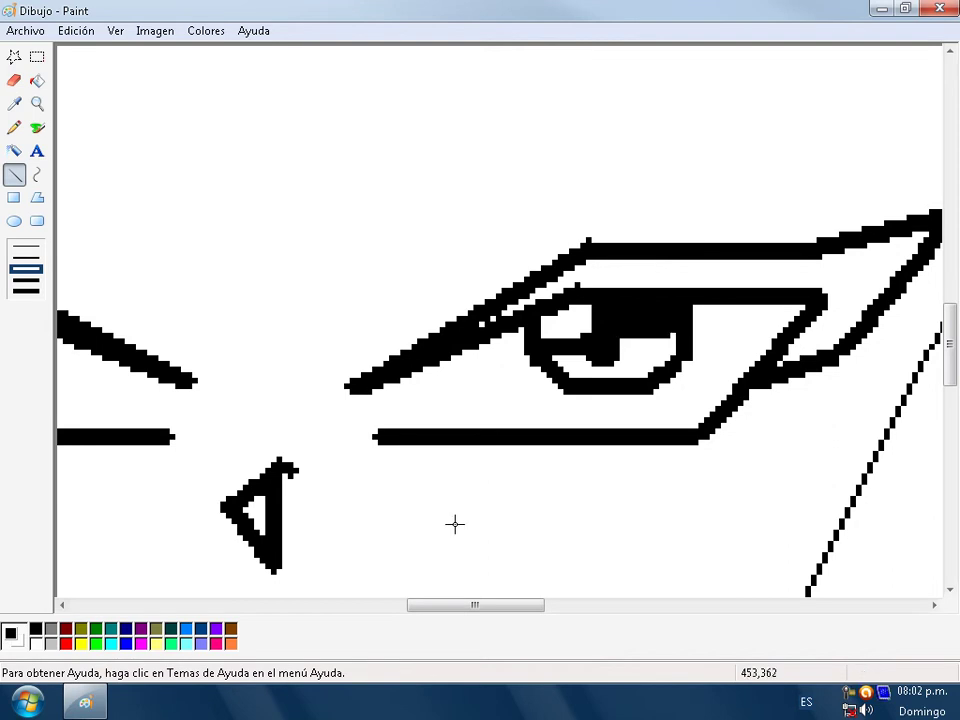
# Step: Draw the spiky outer hair outline from the crown down the head's right side with the medium round black brush at 2x magnification
pyautogui.moveTo(441, 613); pyautogui.dragTo(406, 613)
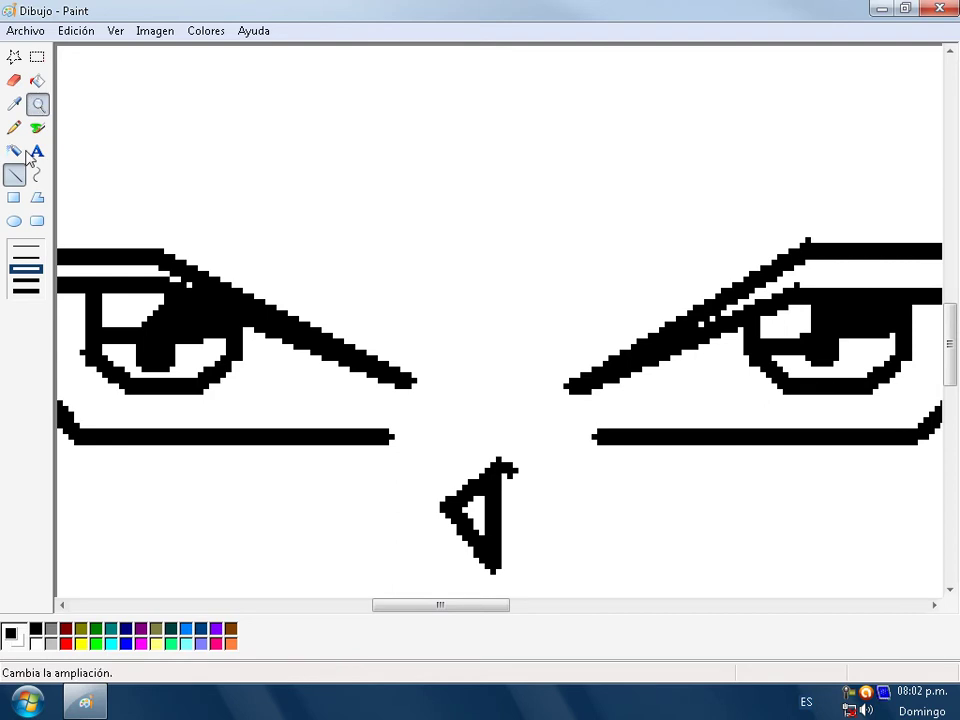
pyautogui.click(37, 104)
pyautogui.click(20, 262)
pyautogui.click(14, 174)
pyautogui.scroll(3, 146, 302)
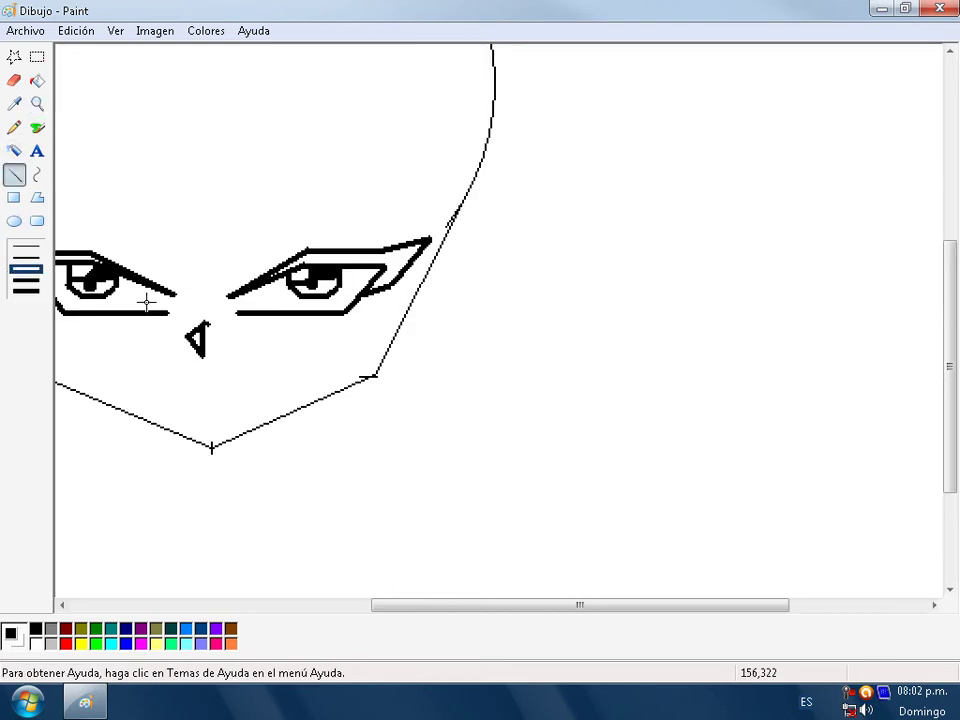
pyautogui.moveTo(474, 614); pyautogui.dragTo(345, 613)
pyautogui.scroll(3, 393, 521)
pyautogui.scroll(3, 343, 497)
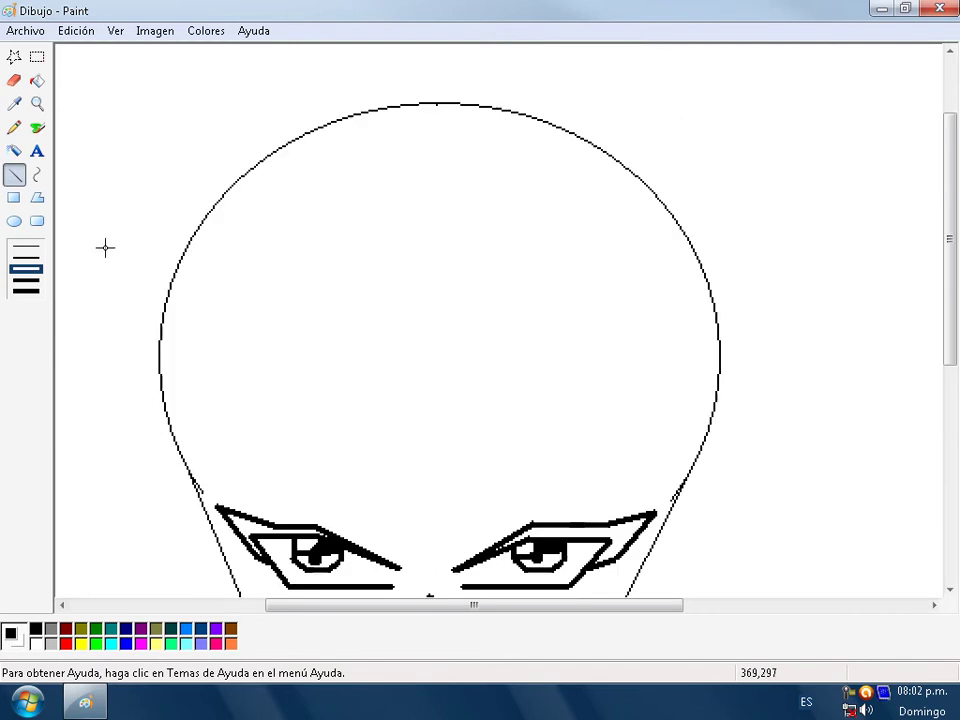
pyautogui.click(37, 128)
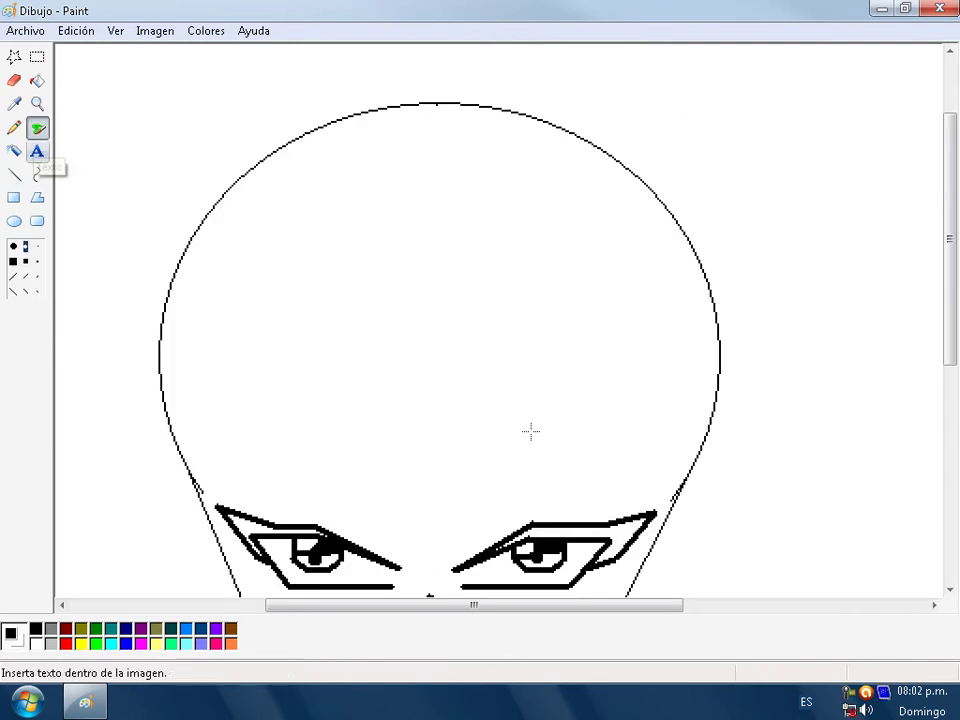
pyautogui.scroll(-3, 529, 431)
pyautogui.scroll(3, 436, 583)
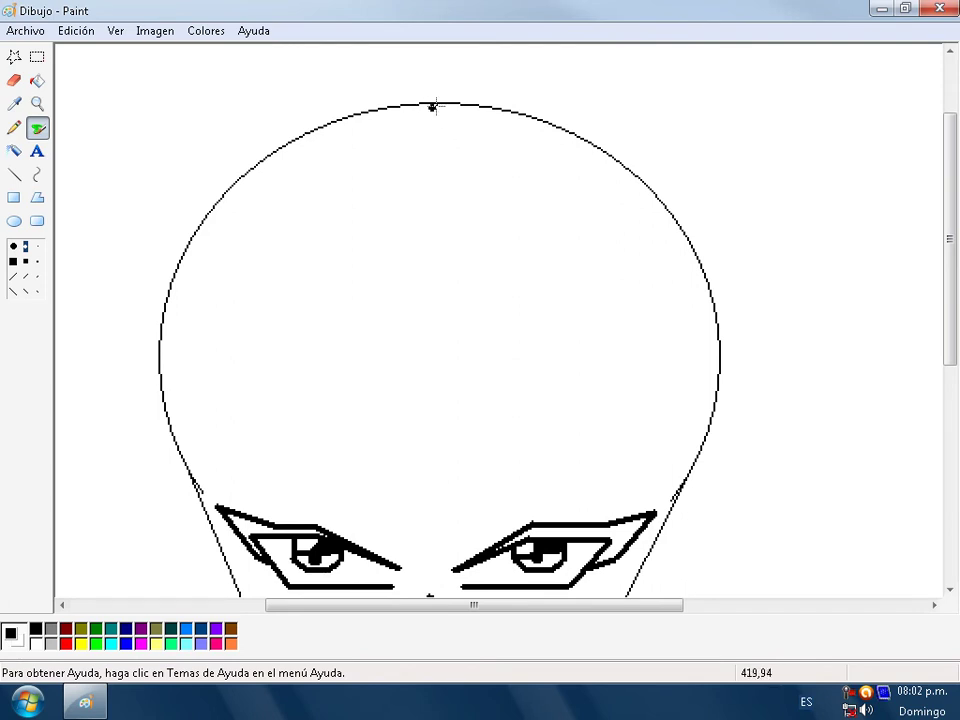
pyautogui.moveTo(436, 103)
pyautogui.mouseDown()
pyautogui.moveTo(537, 51)
pyautogui.moveTo(625, 50)
pyautogui.moveTo(574, 88)
pyautogui.moveTo(629, 66)
pyautogui.moveTo(685, 61)
pyautogui.moveTo(739, 78)
pyautogui.moveTo(851, 147)
pyautogui.moveTo(764, 138)
pyautogui.moveTo(817, 177)
pyautogui.moveTo(885, 278)
pyautogui.moveTo(892, 347)
pyautogui.moveTo(838, 295)
pyautogui.mouseUp()
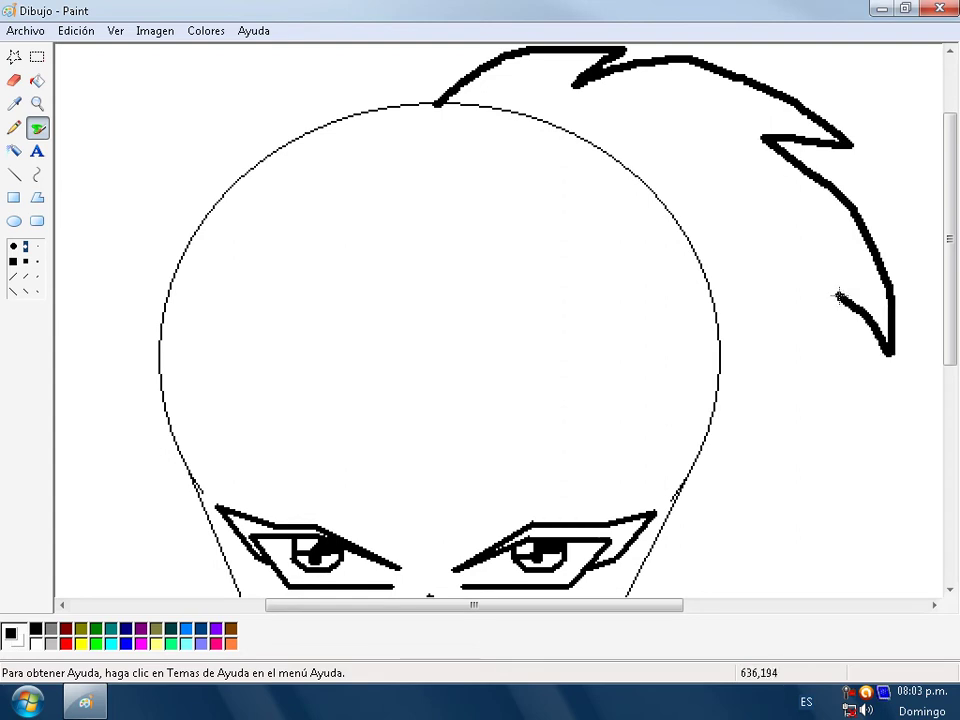
pyautogui.moveTo(838, 295)
pyautogui.mouseDown()
pyautogui.moveTo(840, 403)
pyautogui.moveTo(797, 519)
pyautogui.moveTo(799, 462)
pyautogui.mouseUp()
pyautogui.moveTo(790, 418)
pyautogui.mouseDown()
pyautogui.moveTo(785, 487)
pyautogui.moveTo(743, 559)
pyautogui.moveTo(711, 586)
pyautogui.moveTo(728, 555)
pyautogui.mouseUp()
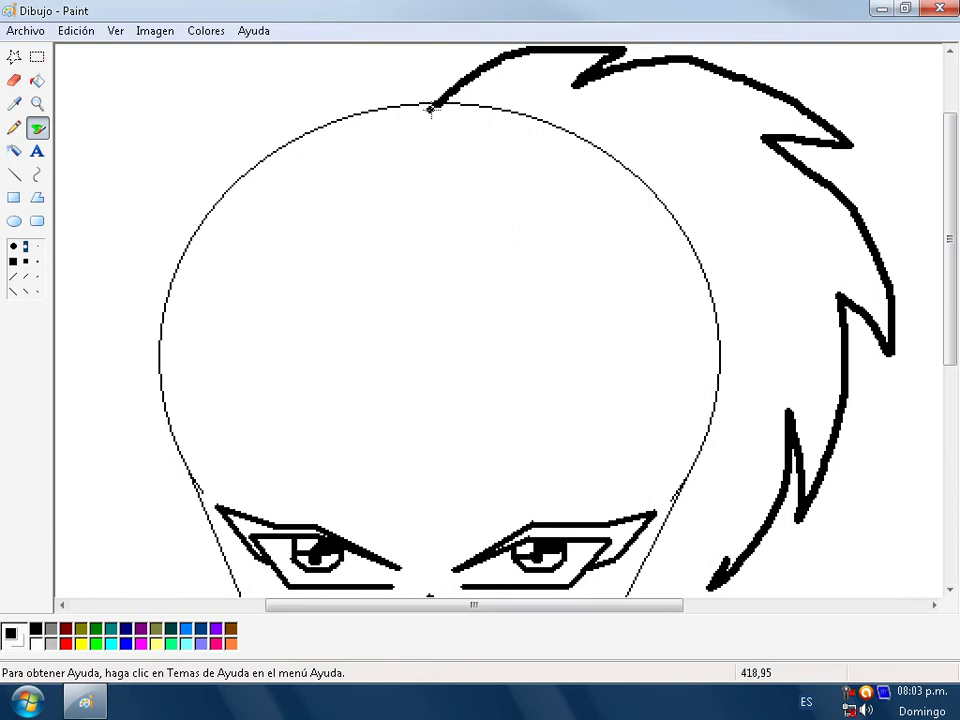
# Step: Draw the smooth outer hair outline from the crown down the head's left side toward the cheek, finishing it at 1x magnification
pyautogui.moveTo(436, 104)
pyautogui.mouseDown()
pyautogui.moveTo(359, 59)
pyautogui.moveTo(242, 108)
pyautogui.moveTo(185, 149)
pyautogui.moveTo(70, 305)
pyautogui.mouseUp()
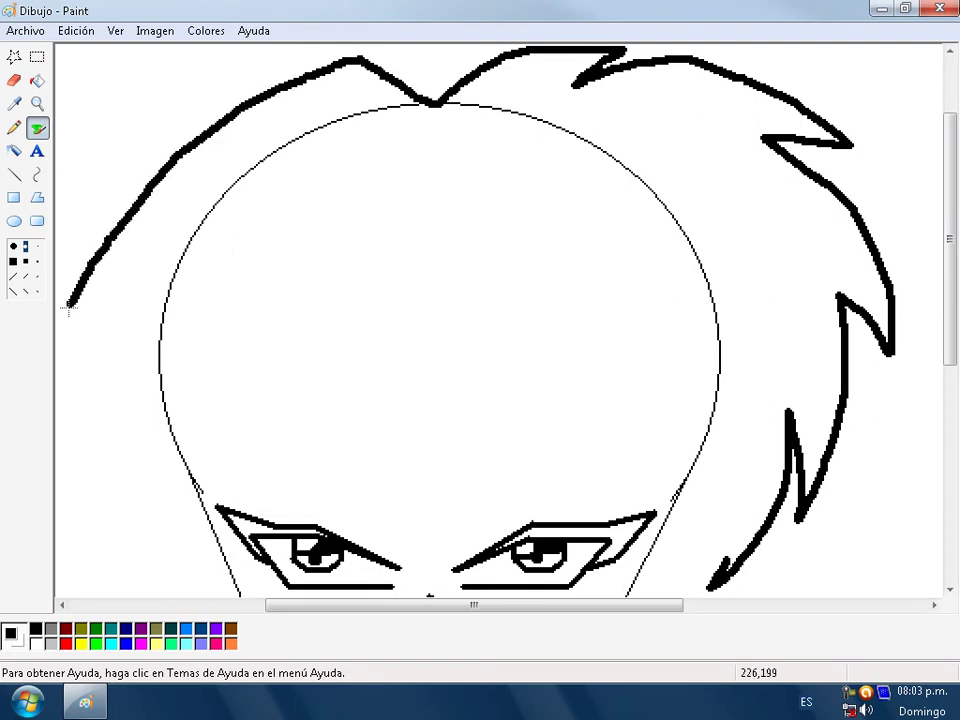
pyautogui.click(37, 104)
pyautogui.click(20, 247)
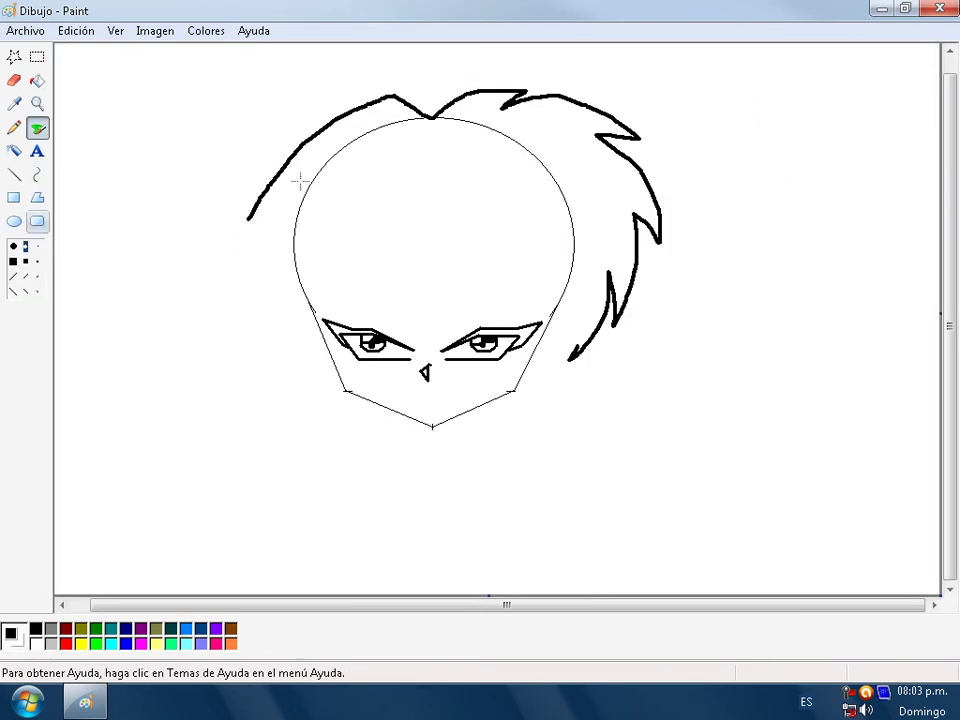
pyautogui.click(330, 202)
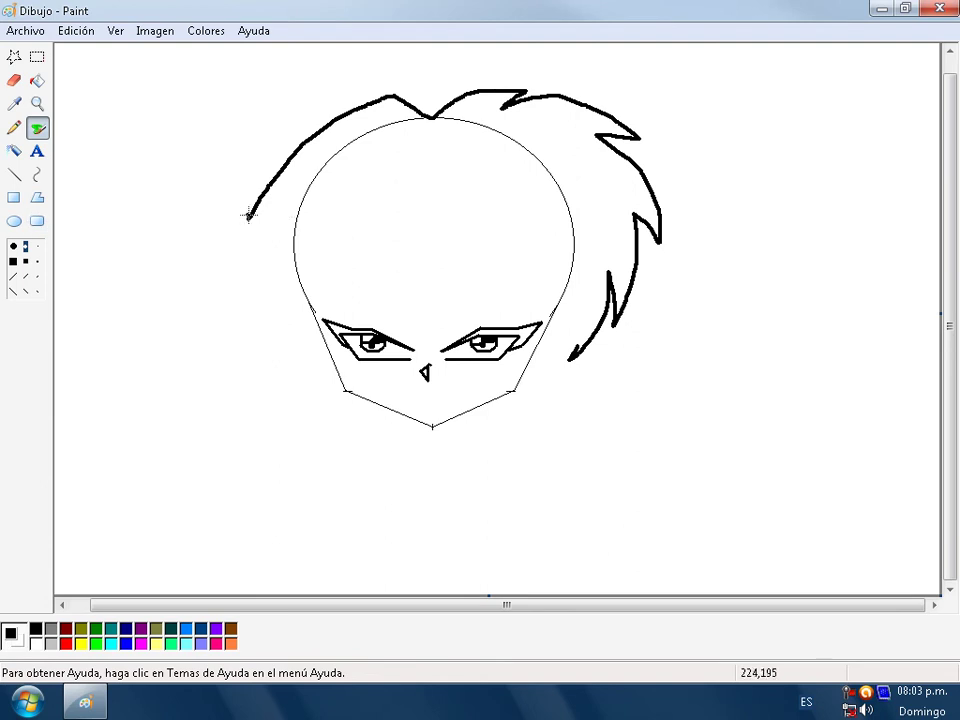
pyautogui.moveTo(225, 247)
pyautogui.mouseDown()
pyautogui.moveTo(193, 284)
pyautogui.moveTo(225, 327)
pyautogui.moveTo(299, 368)
pyautogui.mouseUp()
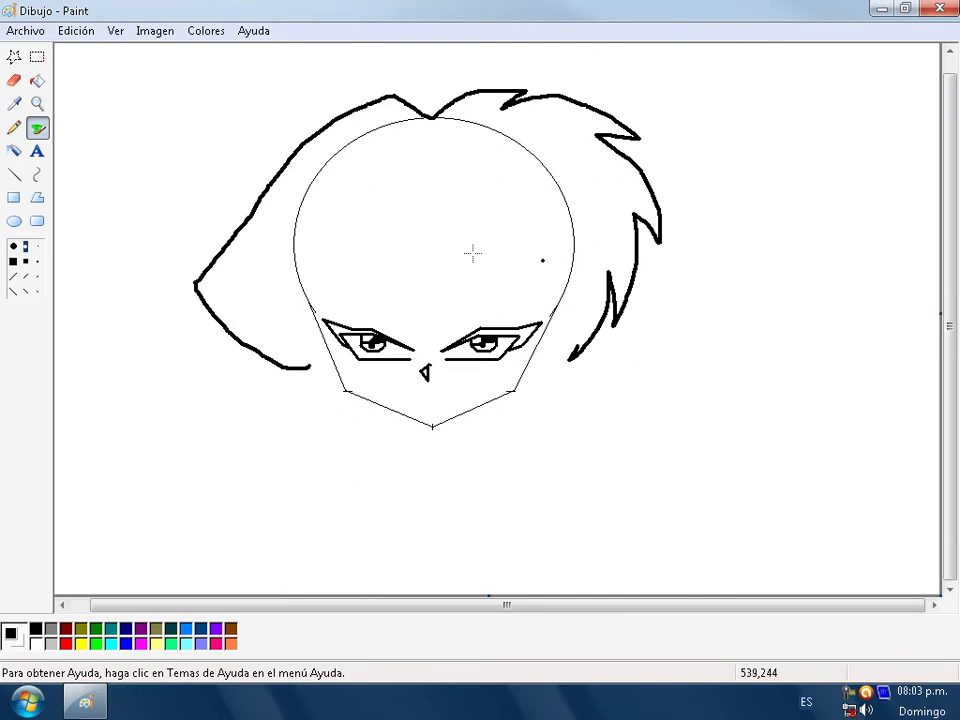
# Step: Brush the pointed fringe locks and a band across the forehead, plus short strands radiating from the crown
pyautogui.moveTo(427, 254)
pyautogui.mouseDown()
pyautogui.moveTo(400, 215)
pyautogui.moveTo(386, 283)
pyautogui.moveTo(403, 319)
pyautogui.mouseUp()
pyautogui.moveTo(362, 283)
pyautogui.mouseDown()
pyautogui.moveTo(350, 236)
pyautogui.moveTo(358, 312)
pyautogui.moveTo(315, 280)
pyautogui.mouseUp()
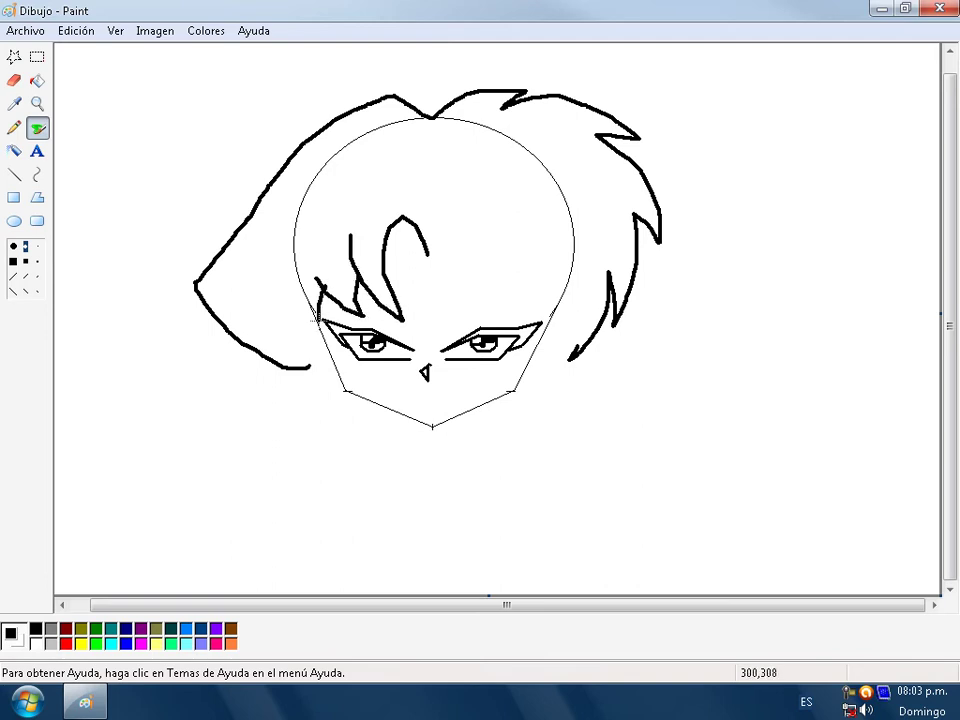
pyautogui.moveTo(427, 254)
pyautogui.mouseDown()
pyautogui.moveTo(383, 250)
pyautogui.moveTo(491, 221)
pyautogui.moveTo(491, 266)
pyautogui.moveTo(466, 307)
pyautogui.moveTo(536, 268)
pyautogui.moveTo(562, 300)
pyautogui.mouseUp()
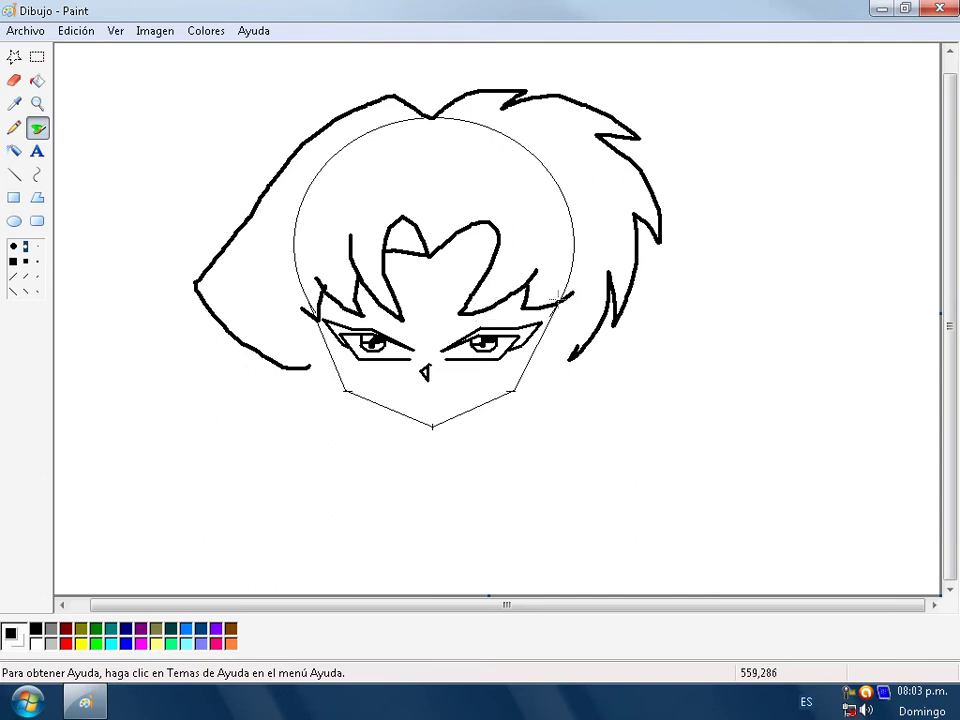
pyautogui.moveTo(548, 318); pyautogui.dragTo(566, 320)
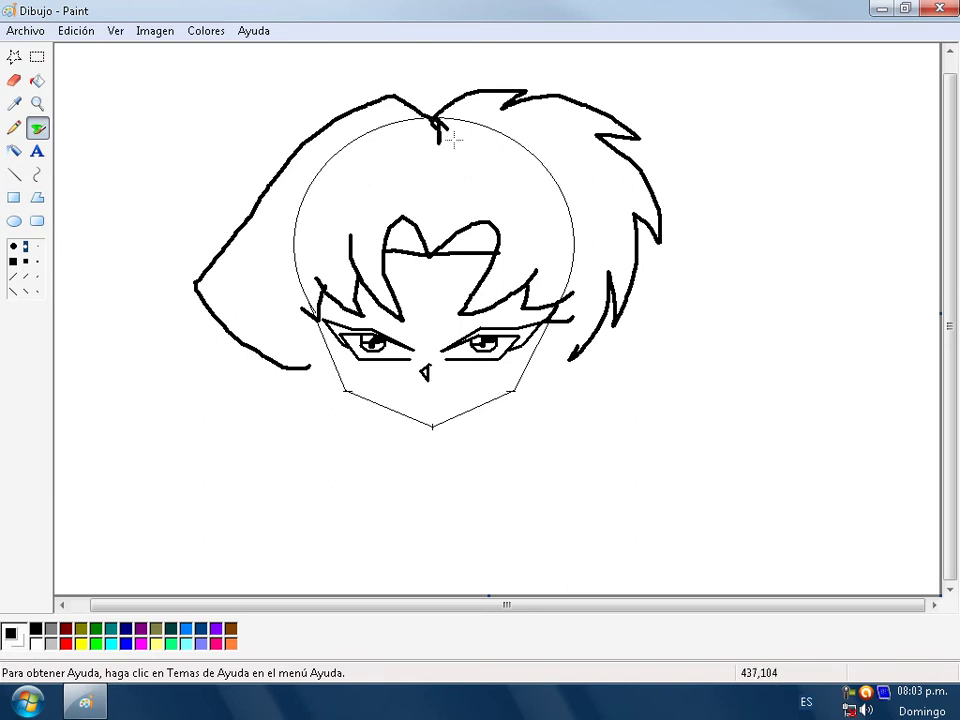
pyautogui.moveTo(425, 136)
pyautogui.mouseDown()
pyautogui.moveTo(399, 144)
pyautogui.moveTo(415, 148)
pyautogui.mouseUp()
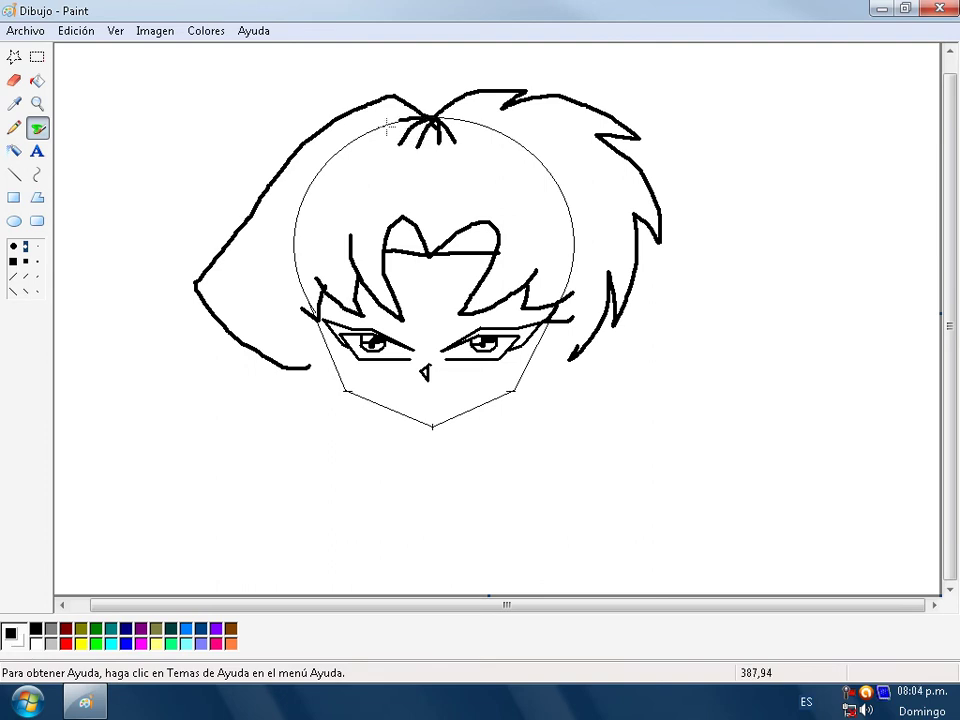
pyautogui.moveTo(433, 119); pyautogui.dragTo(468, 139)
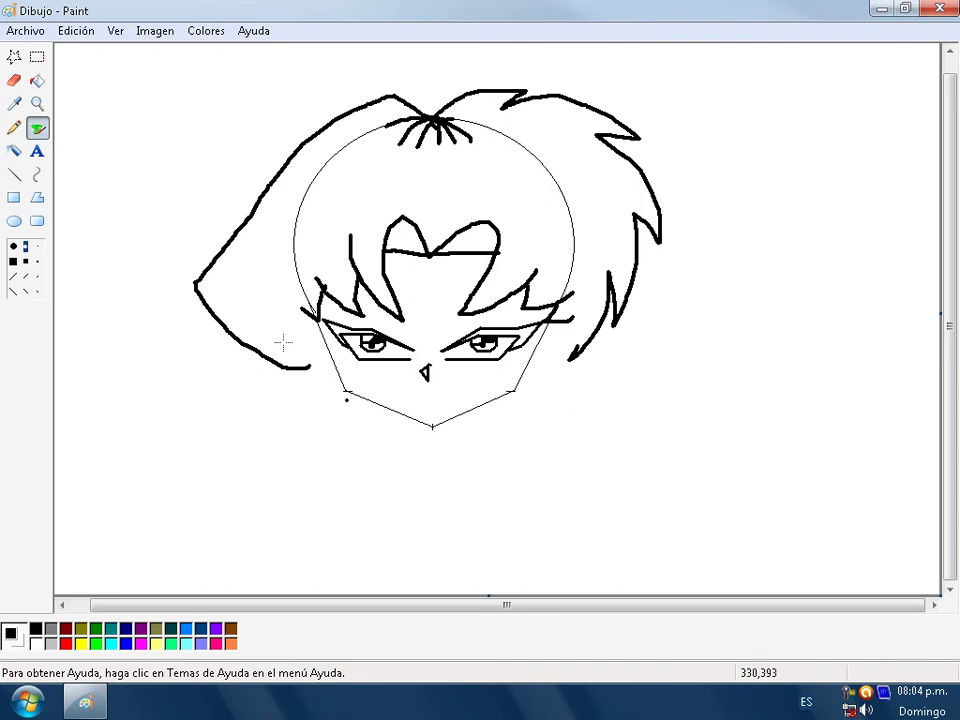
# Step: Outline the left ear with straight black lines and undo its lower segments
pyautogui.click(14, 174)
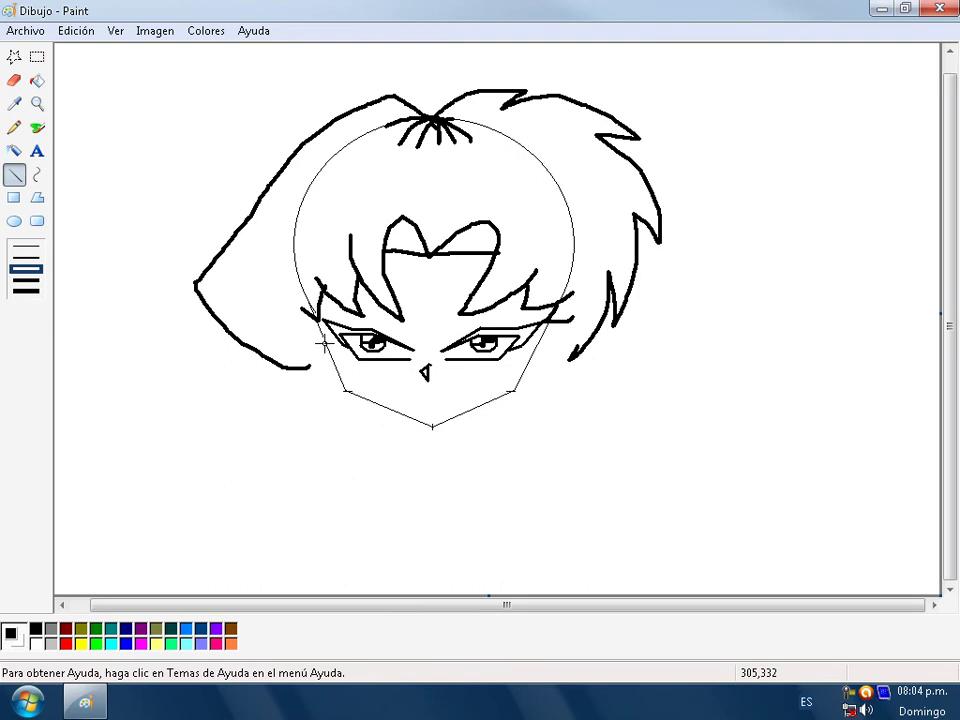
pyautogui.moveTo(324, 343); pyautogui.dragTo(315, 375)
pyautogui.moveTo(316, 376); pyautogui.dragTo(331, 378)
pyautogui.moveTo(331, 378); pyautogui.dragTo(341, 372)
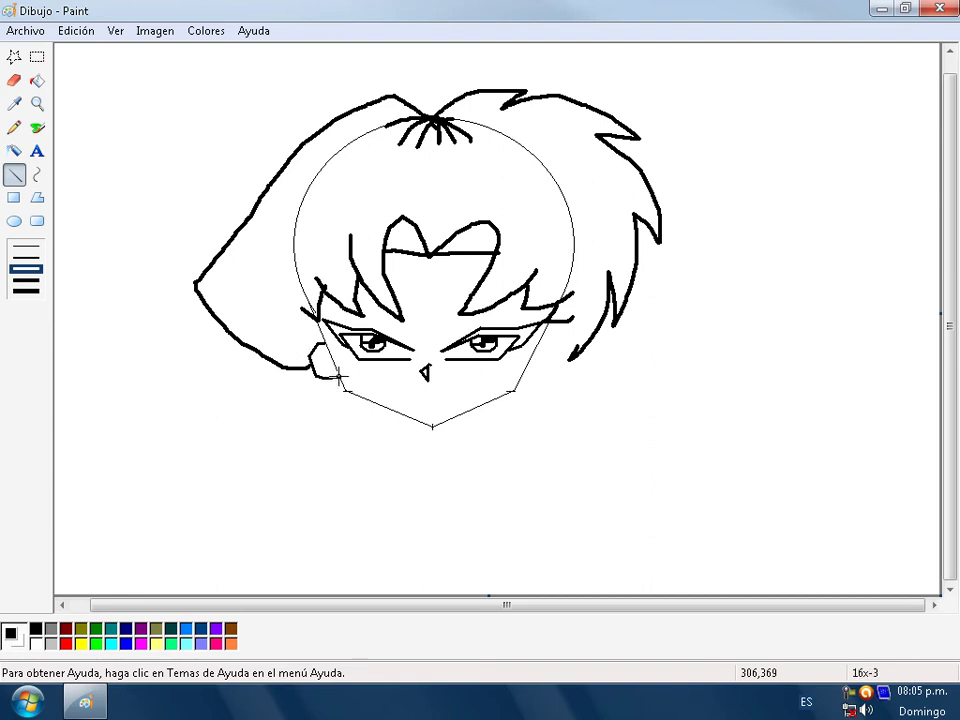
pyautogui.moveTo(340, 377); pyautogui.dragTo(342, 376)
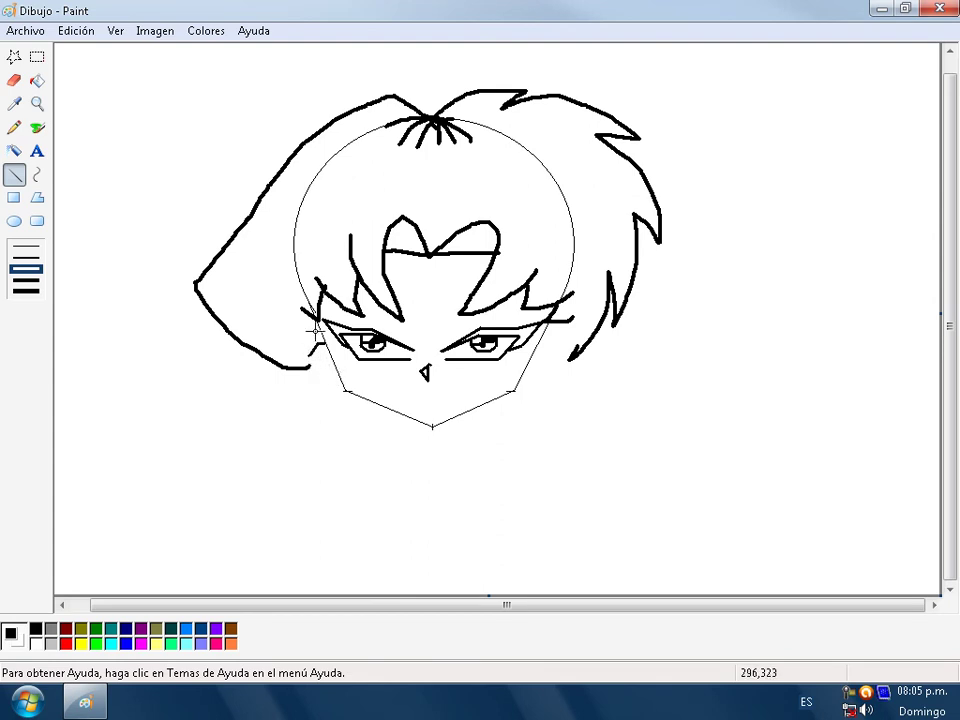
# Step: Brush both ears freehand beside the face and extend the left hair's lower end to the jaw line
pyautogui.click(37, 127)
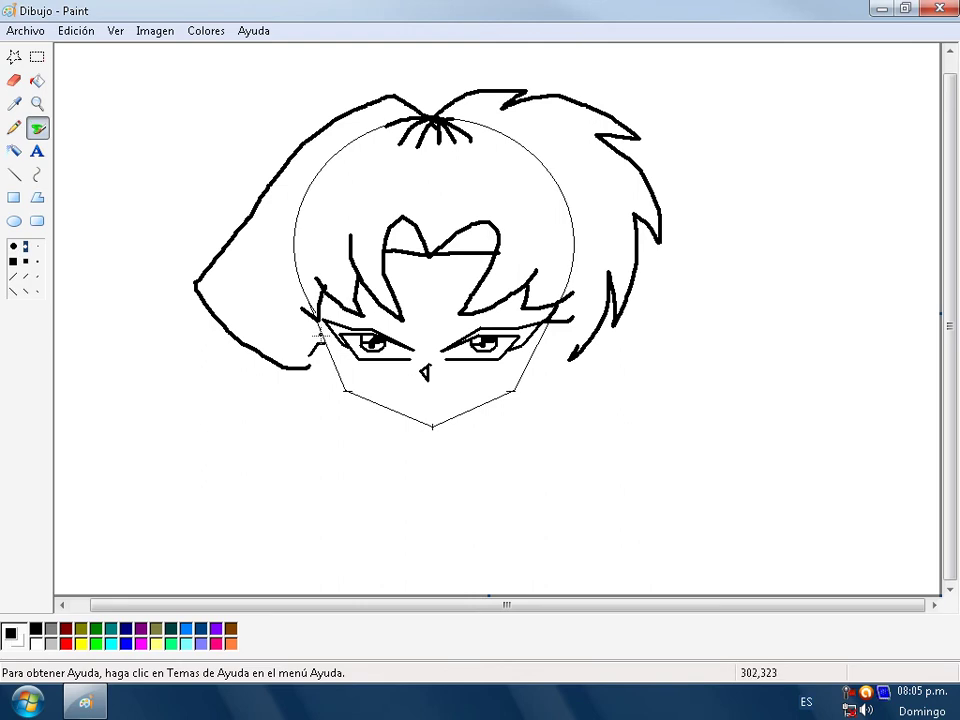
pyautogui.moveTo(312, 340); pyautogui.dragTo(313, 357)
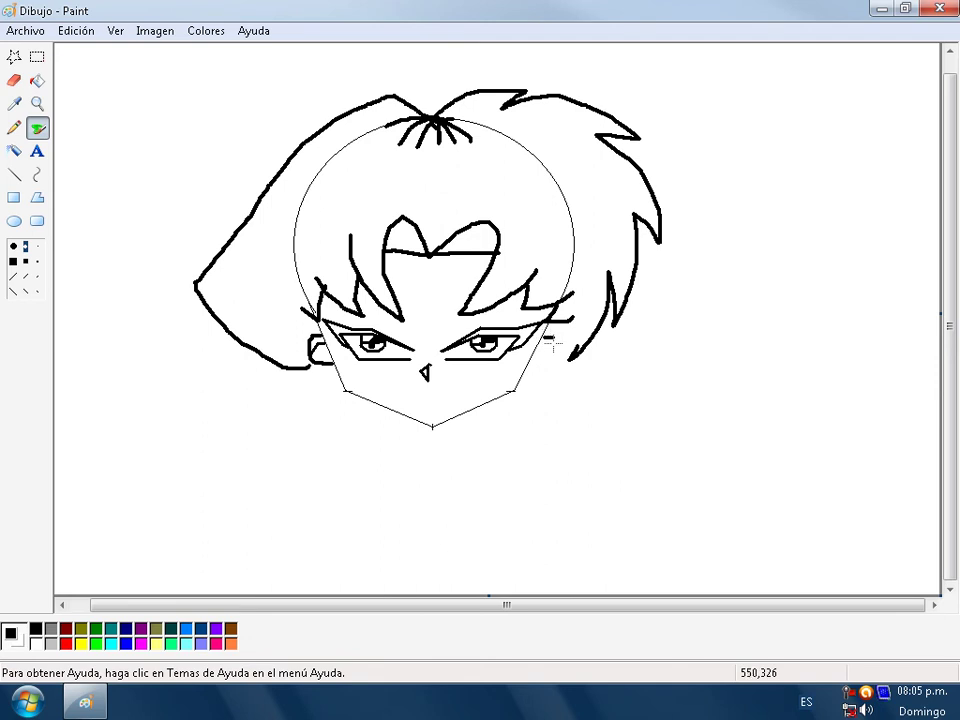
pyautogui.moveTo(548, 369); pyautogui.dragTo(529, 373)
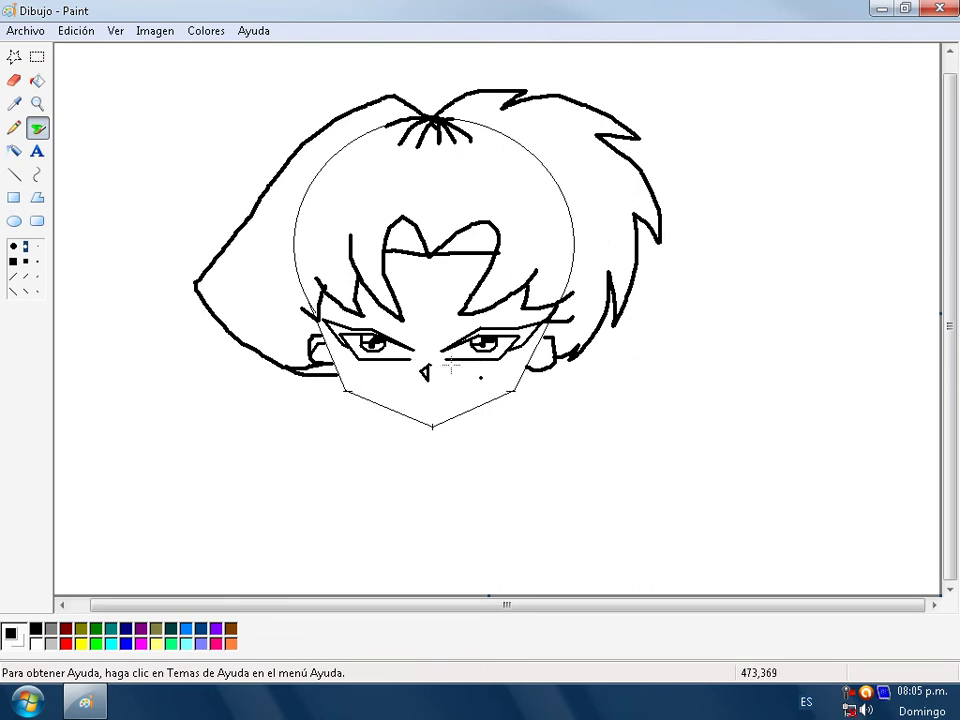
# Step: Brush a small curved smile below the nose, with a short mark beneath it for the lower lip, at 2x magnification
pyautogui.click(36, 106)
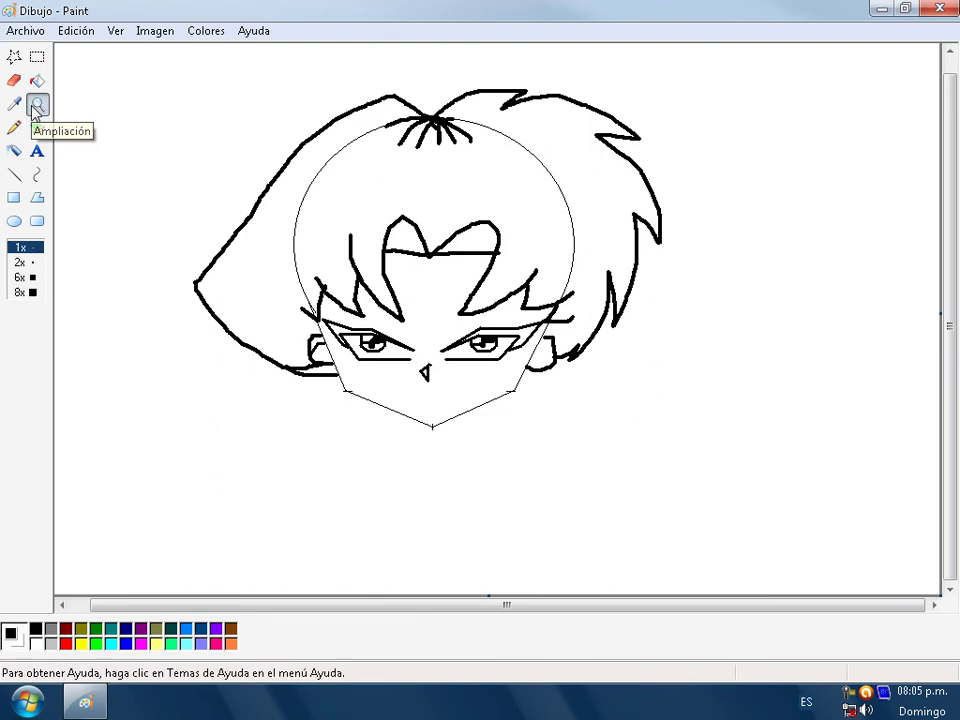
pyautogui.click(26, 263)
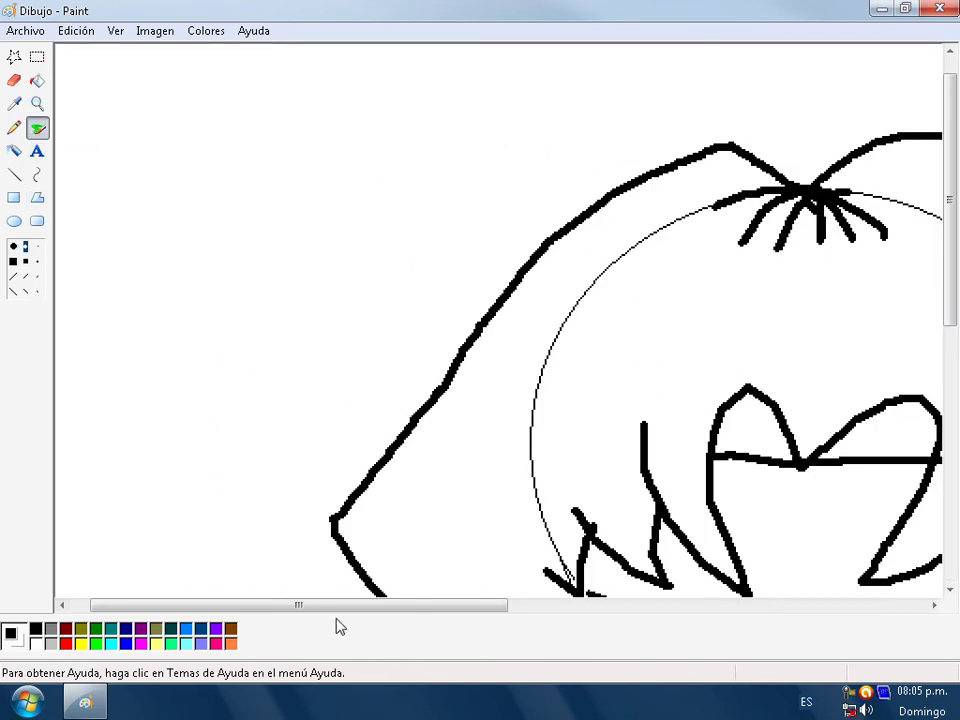
pyautogui.moveTo(320, 605); pyautogui.dragTo(427, 600)
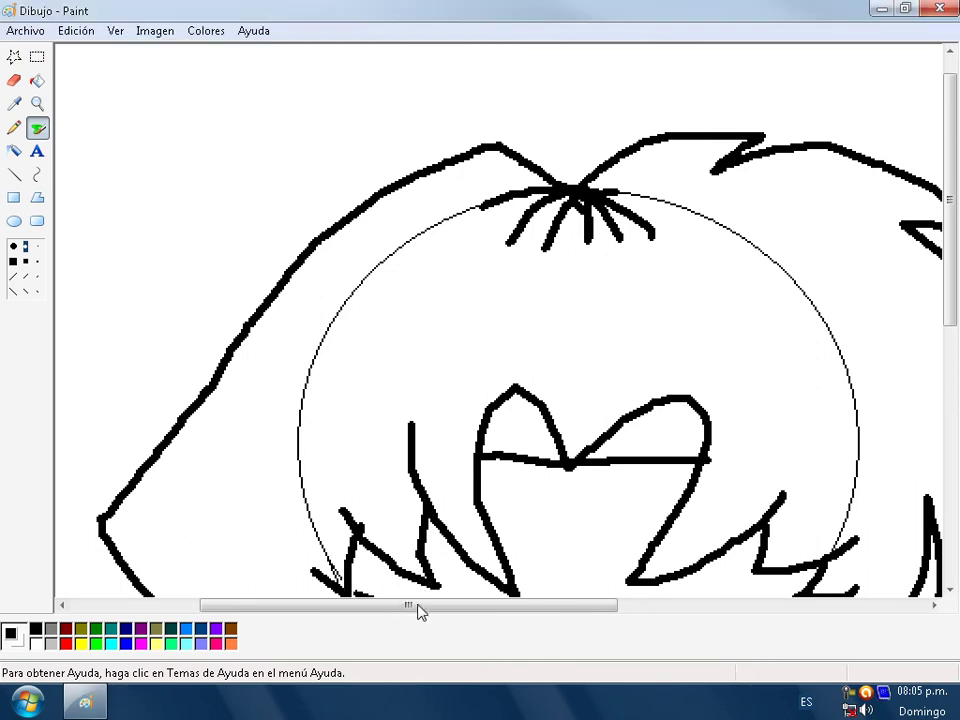
pyautogui.moveTo(474, 610); pyautogui.dragTo(535, 606)
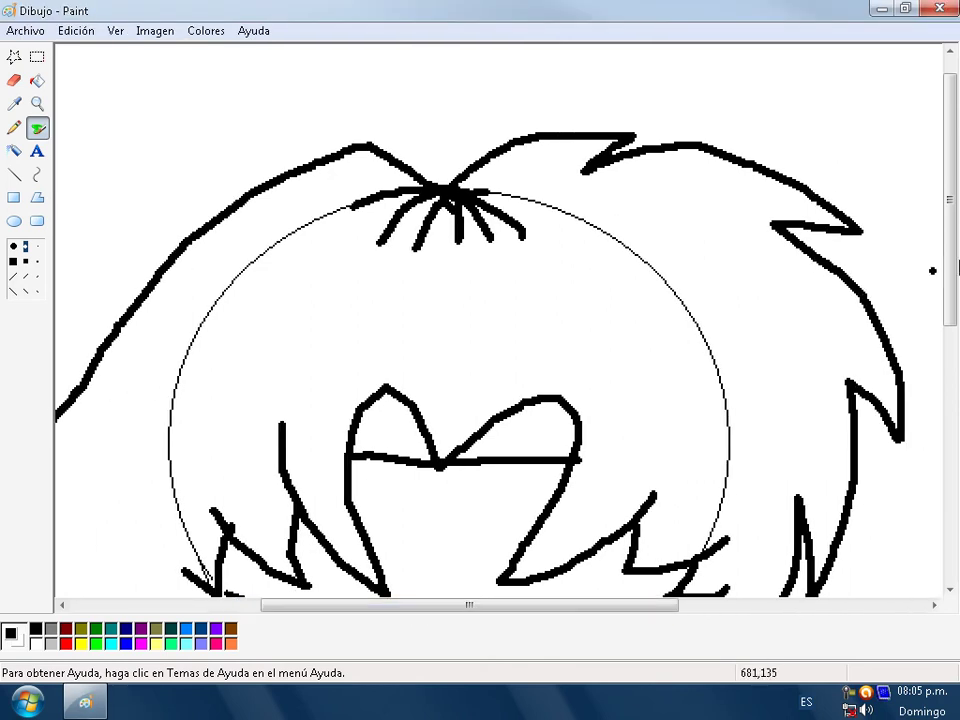
pyautogui.scroll(-3, 951, 315)
pyautogui.moveTo(951, 320); pyautogui.dragTo(956, 420)
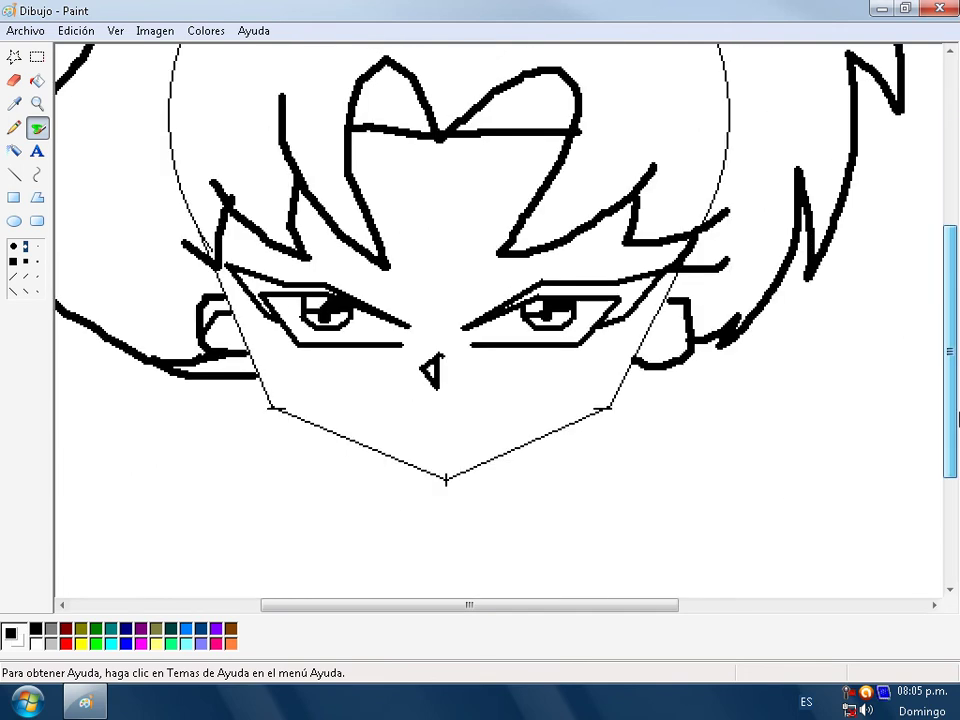
pyautogui.scroll(1, 806, 346)
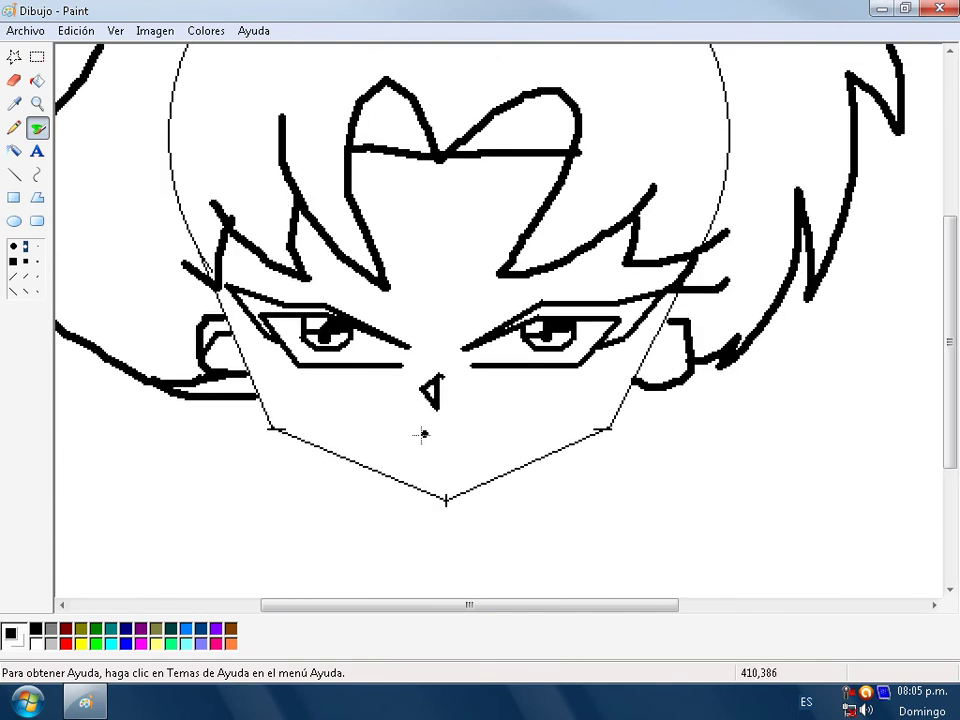
pyautogui.moveTo(421, 433); pyautogui.dragTo(481, 420)
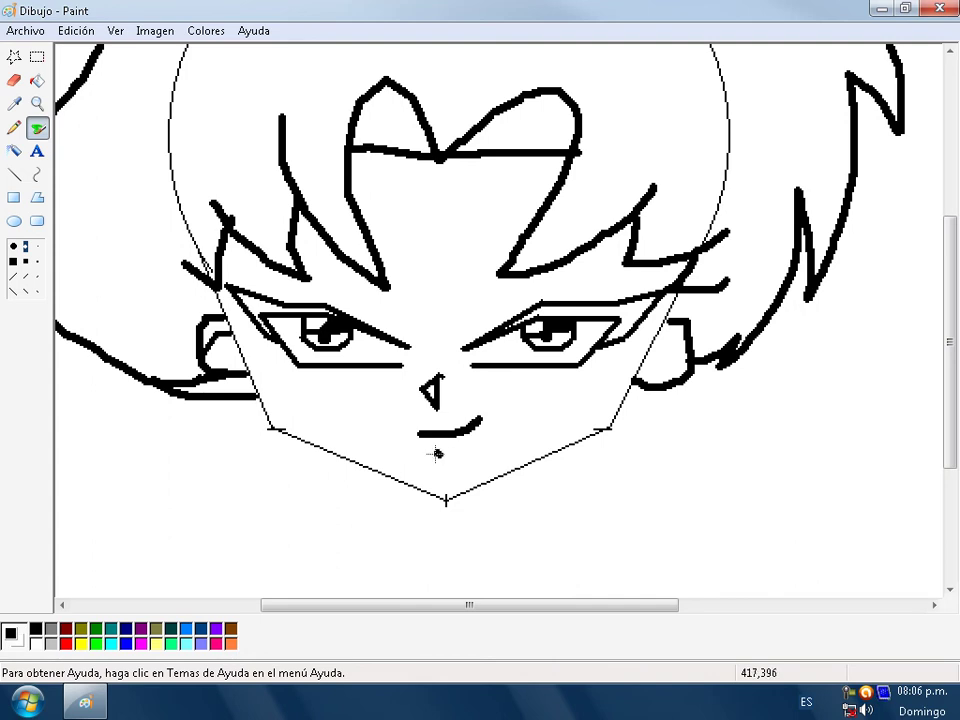
# Step: Brush curved black strand lines inside the two rounded hair loops above the forehead band
pyautogui.scroll(5, 579, 403)
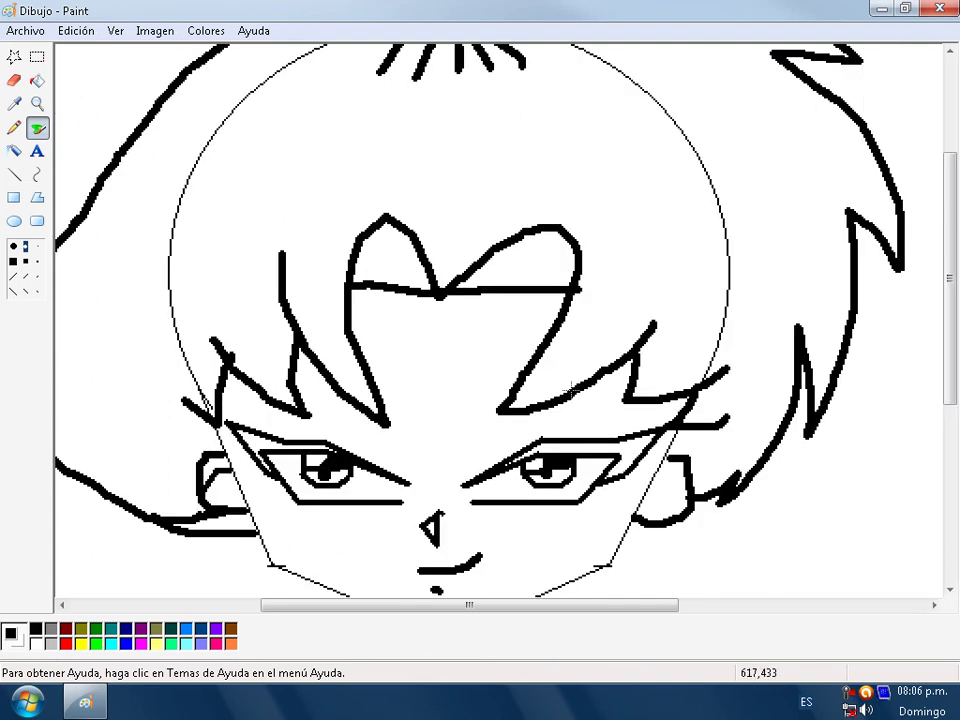
pyautogui.moveTo(398, 252)
pyautogui.mouseDown()
pyautogui.moveTo(385, 229)
pyautogui.moveTo(382, 285)
pyautogui.mouseUp()
pyautogui.moveTo(496, 280)
pyautogui.mouseDown()
pyautogui.moveTo(496, 291)
pyautogui.moveTo(510, 246)
pyautogui.moveTo(560, 243)
pyautogui.mouseUp()
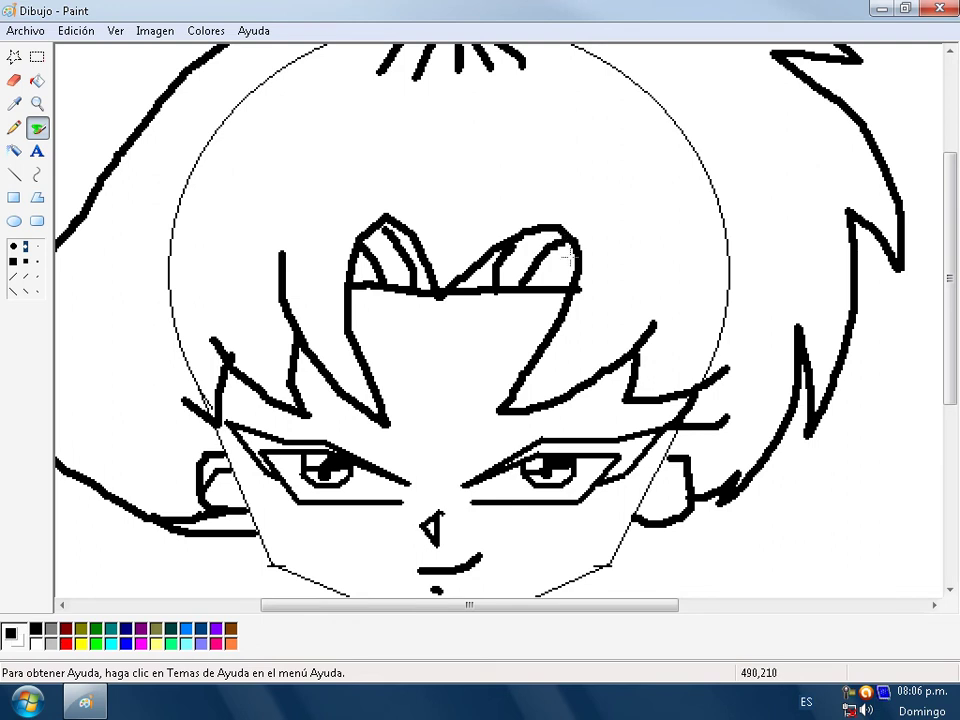
# Step: Erase the thin head guideline circle running through the hair from the left temple over the crown to the right temple
pyautogui.scroll(3, 497, 285)
pyautogui.scroll(-3, 497, 285)
pyautogui.click(14, 80)
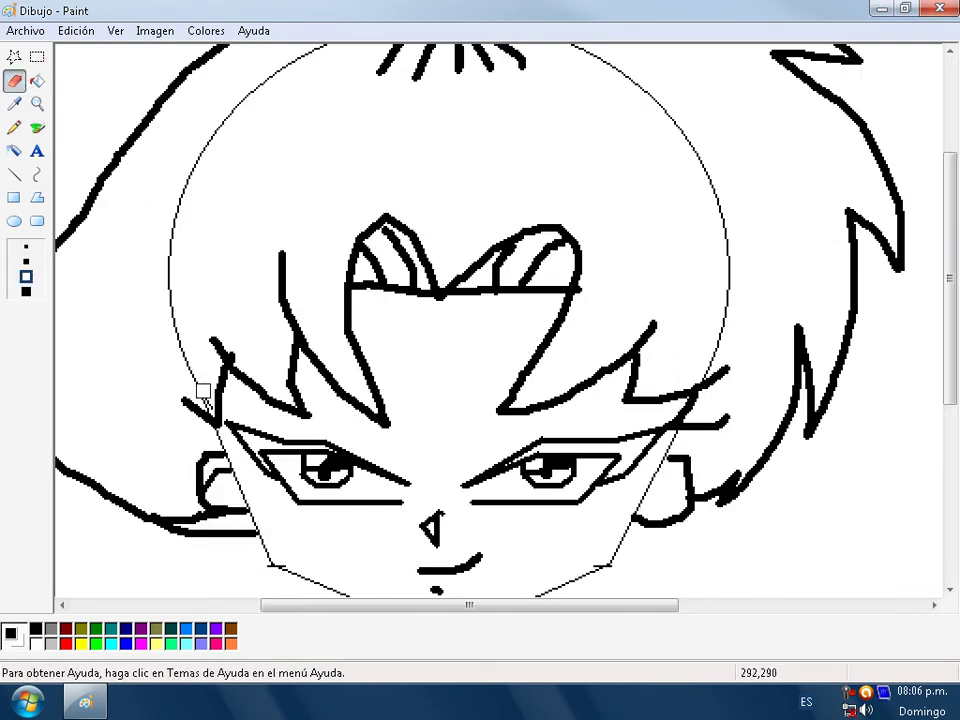
pyautogui.moveTo(205, 403)
pyautogui.mouseDown()
pyautogui.moveTo(173, 340)
pyautogui.moveTo(166, 257)
pyautogui.moveTo(210, 165)
pyautogui.mouseUp()
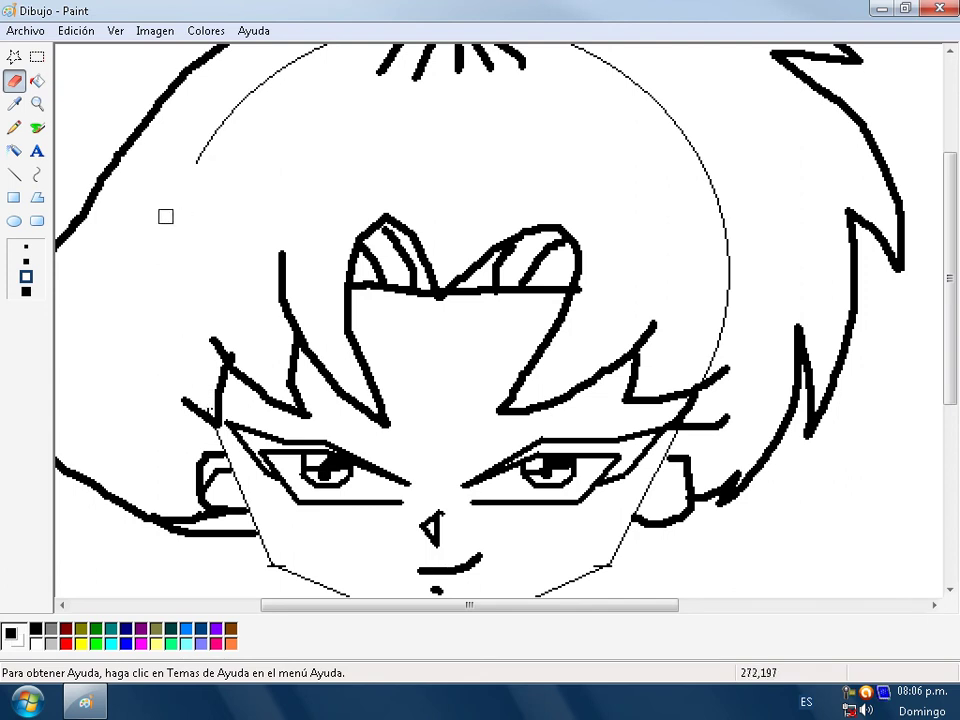
pyautogui.scroll(3, 206, 219)
pyautogui.moveTo(193, 356)
pyautogui.mouseDown()
pyautogui.moveTo(227, 314)
pyautogui.moveTo(332, 237)
pyautogui.moveTo(552, 243)
pyautogui.moveTo(507, 218)
pyautogui.moveTo(563, 237)
pyautogui.moveTo(653, 299)
pyautogui.moveTo(670, 301)
pyautogui.moveTo(664, 293)
pyautogui.moveTo(696, 342)
pyautogui.moveTo(704, 402)
pyautogui.moveTo(717, 409)
pyautogui.moveTo(732, 390)
pyautogui.moveTo(711, 385)
pyautogui.moveTo(739, 423)
pyautogui.moveTo(724, 433)
pyautogui.moveTo(717, 417)
pyautogui.moveTo(726, 485)
pyautogui.moveTo(702, 567)
pyautogui.mouseUp()
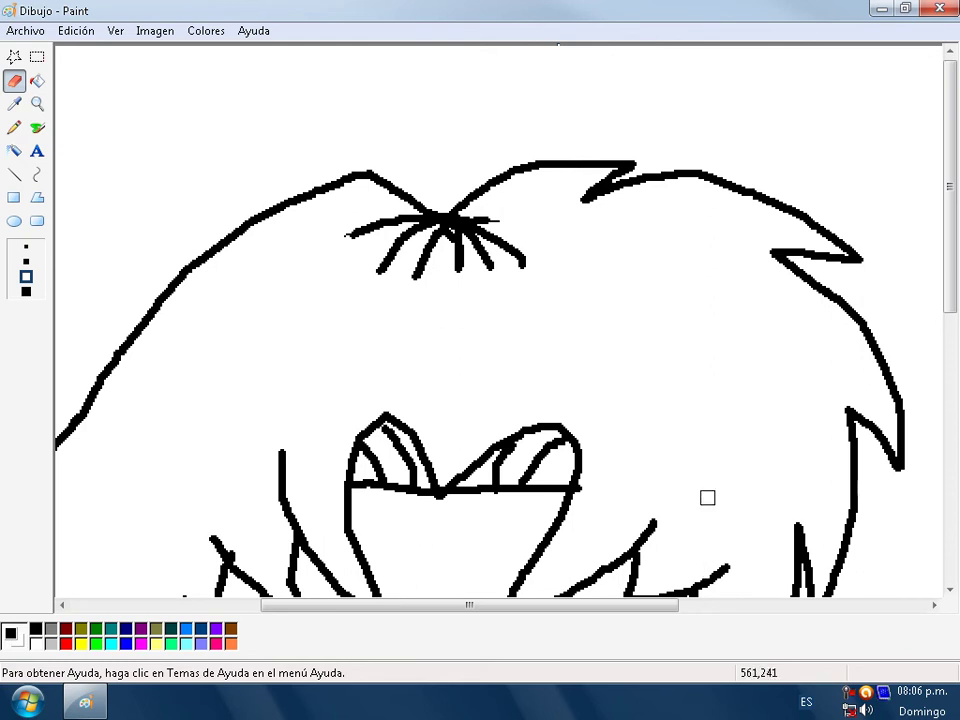
# Step: Fill the nose and the thick upper eyelid shapes of both eyes with black
pyautogui.scroll(-5, 707, 497)
pyautogui.scroll(-5, 444, 484)
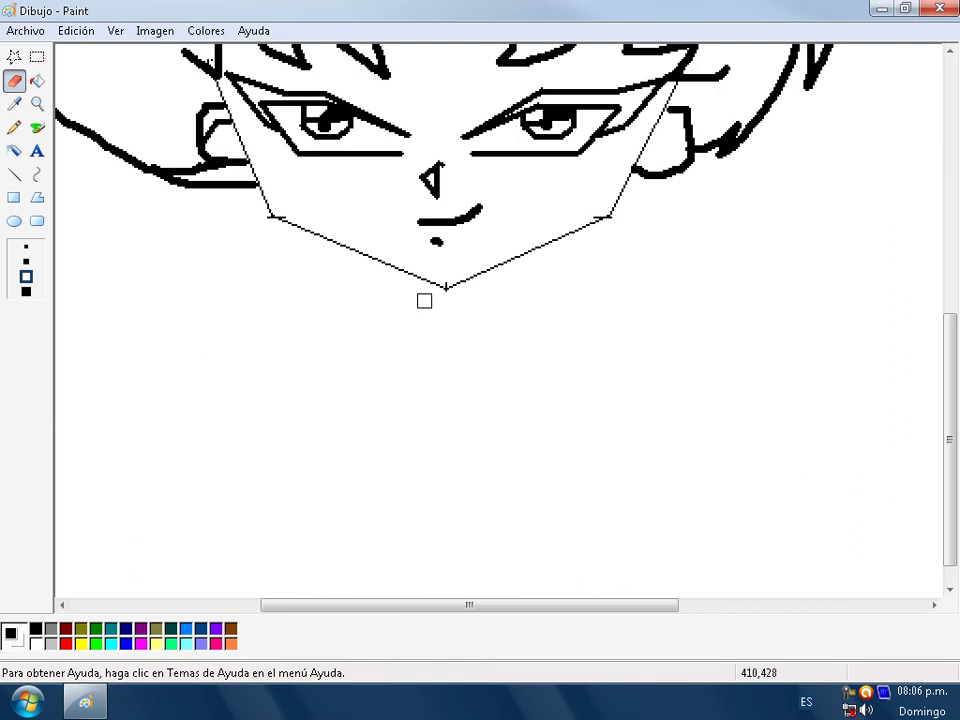
pyautogui.scroll(5, 552, 289)
pyautogui.scroll(-3, 552, 289)
pyautogui.scroll(3, 446, 302)
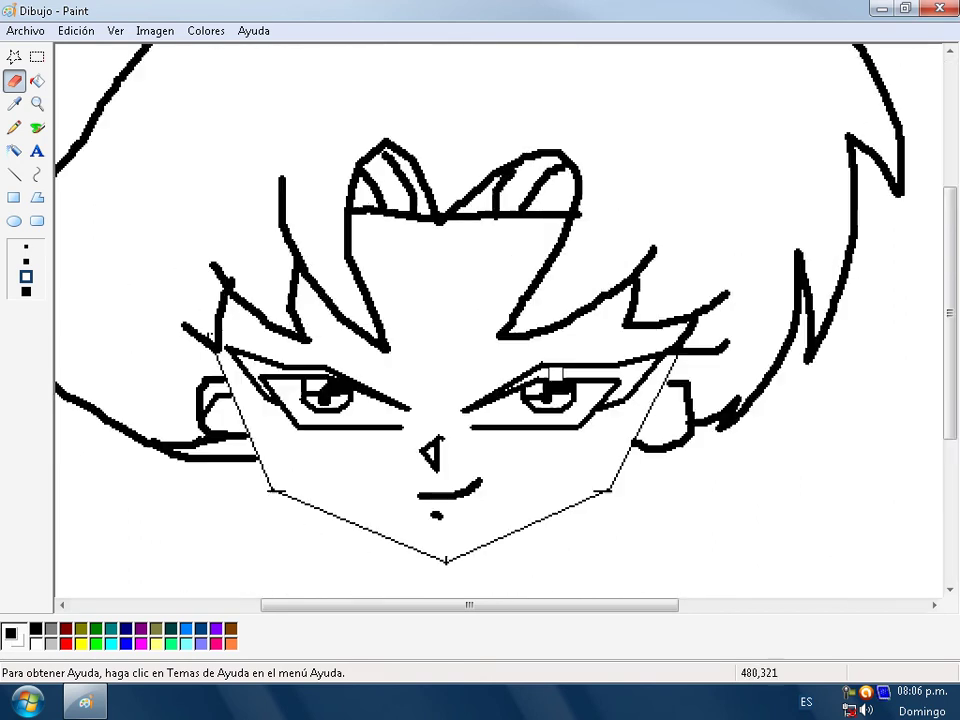
pyautogui.click(36, 82)
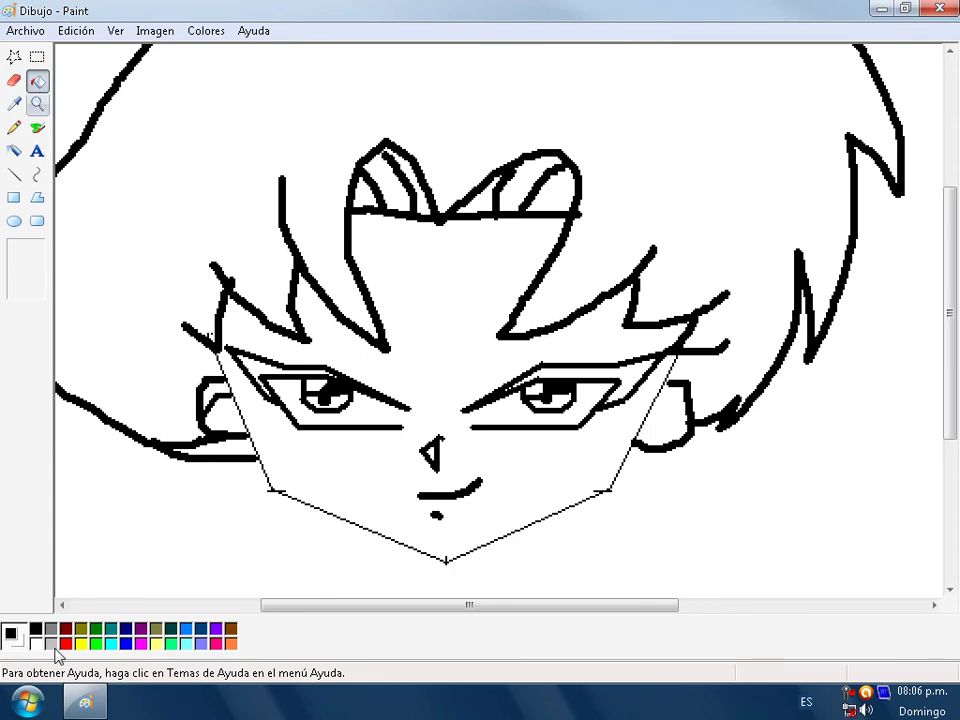
pyautogui.click(436, 449)
pyautogui.click(268, 366)
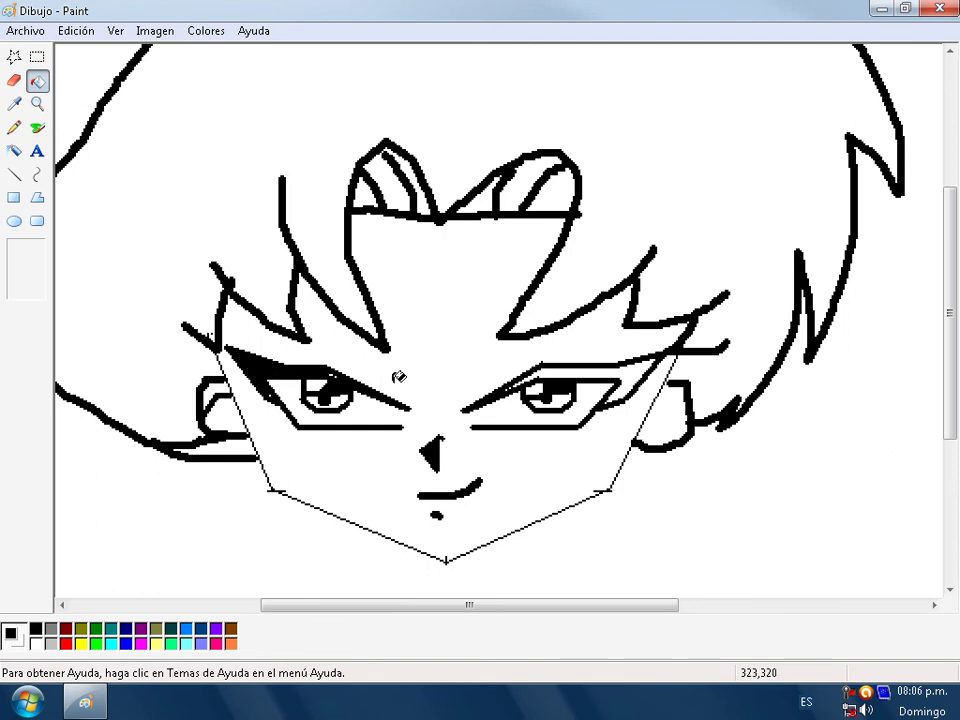
pyautogui.click(566, 370)
# Step: Brush two wavy brown lines across the upper hair below the crown to outline a highlight band, working at 1x magnification
pyautogui.scroll(3, 568, 498)
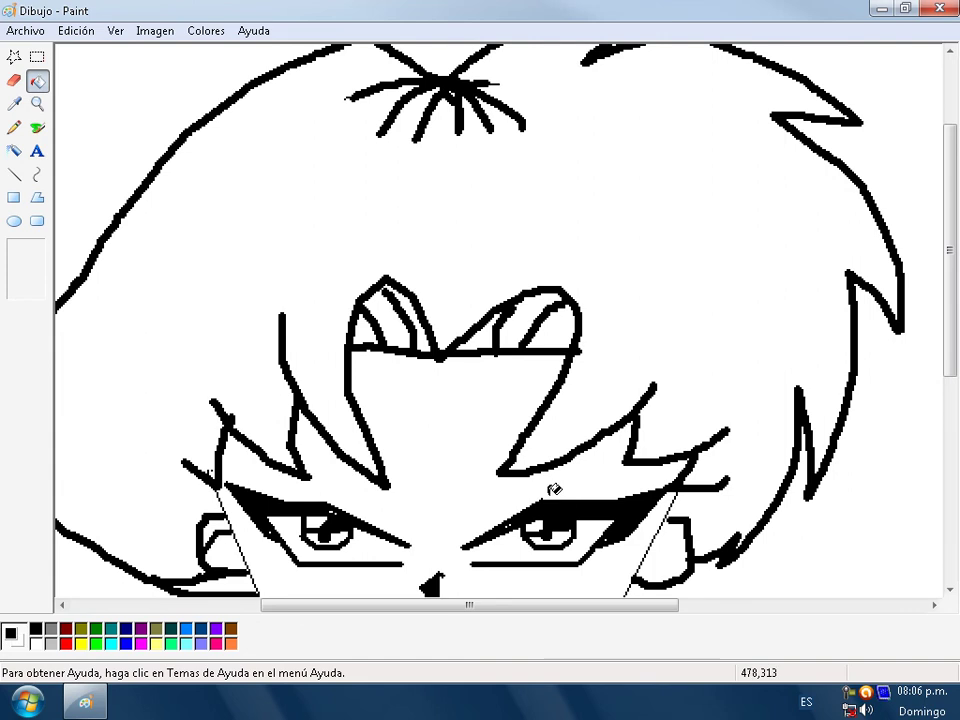
pyautogui.click(37, 127)
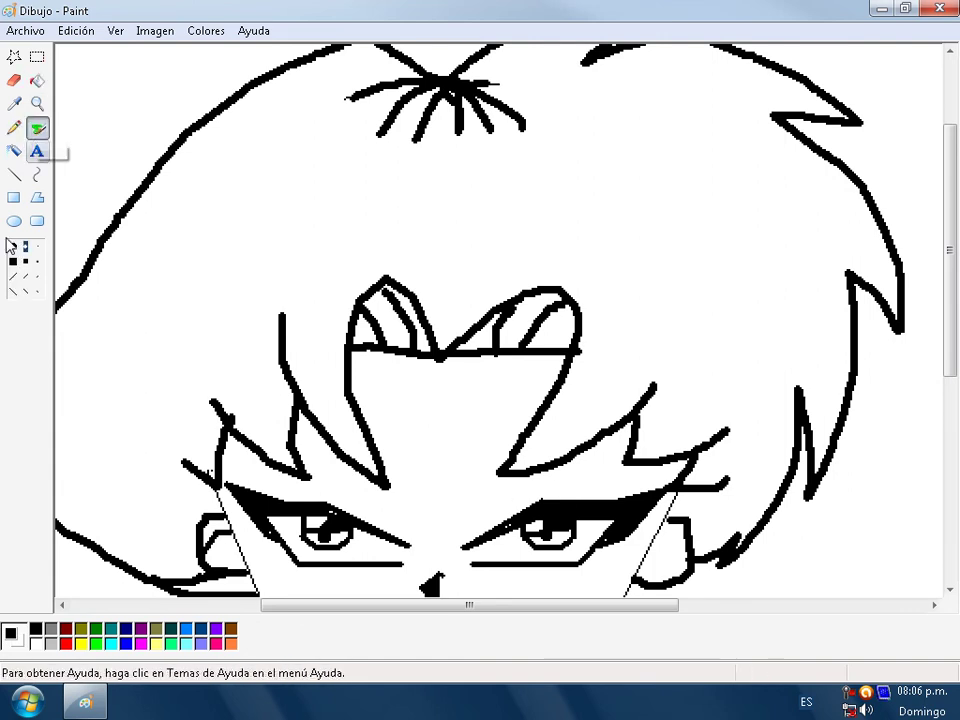
pyautogui.click(229, 630)
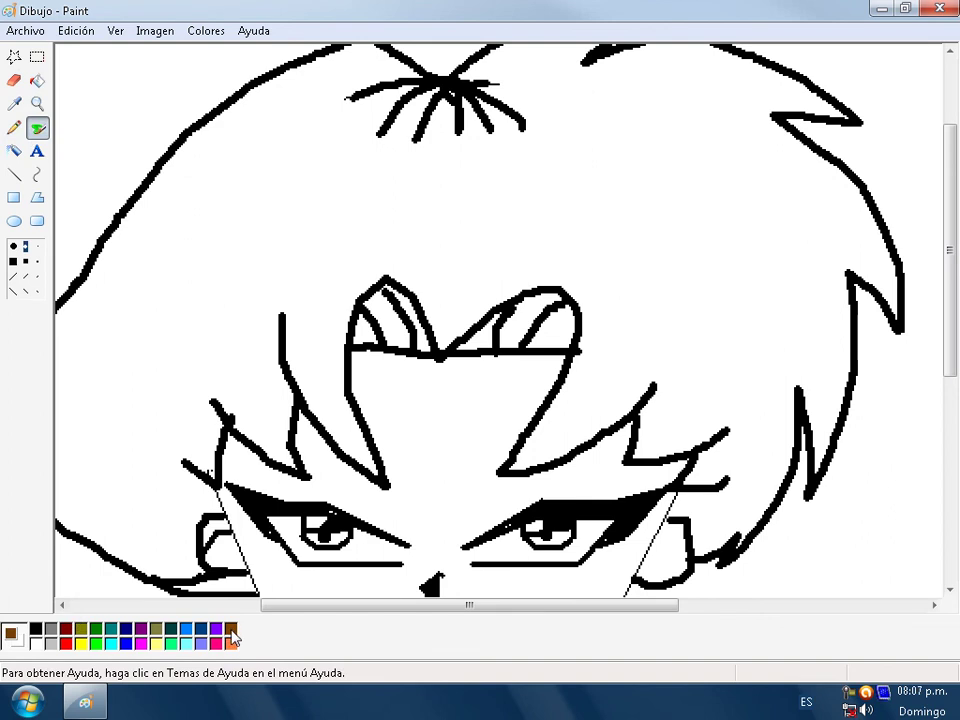
pyautogui.click(37, 103)
pyautogui.click(21, 247)
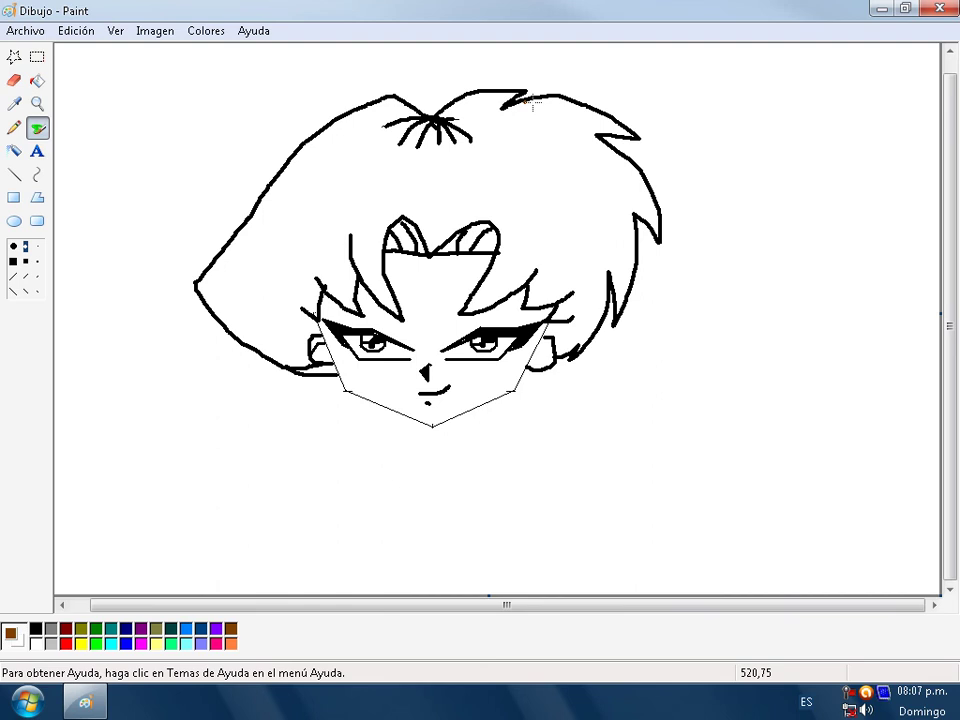
pyautogui.moveTo(520, 122)
pyautogui.mouseDown()
pyautogui.moveTo(432, 167)
pyautogui.moveTo(381, 153)
pyautogui.moveTo(359, 105)
pyautogui.mouseUp()
pyautogui.moveTo(579, 104)
pyautogui.mouseDown()
pyautogui.moveTo(556, 140)
pyautogui.moveTo(480, 184)
pyautogui.moveTo(376, 181)
pyautogui.moveTo(341, 160)
pyautogui.moveTo(318, 127)
pyautogui.mouseUp()
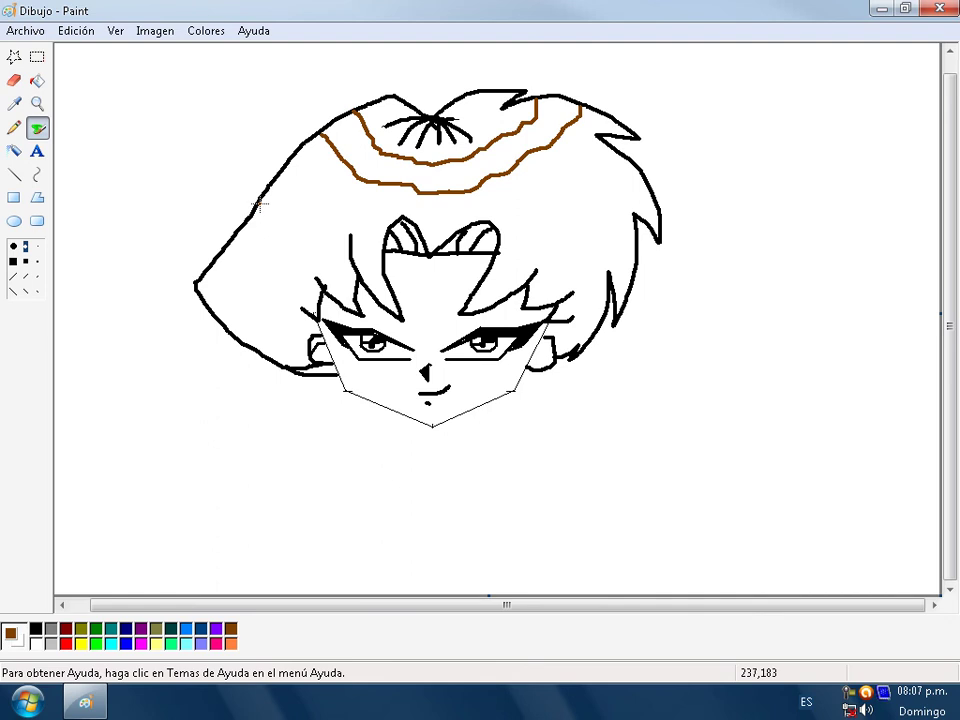
# Step: Brush pairs of wavy brown lines across the lower left and lower right hair to outline two side highlight bands
pyautogui.moveTo(293, 236)
pyautogui.mouseDown()
pyautogui.moveTo(352, 264)
pyautogui.moveTo(298, 294)
pyautogui.moveTo(243, 257)
pyautogui.mouseUp()
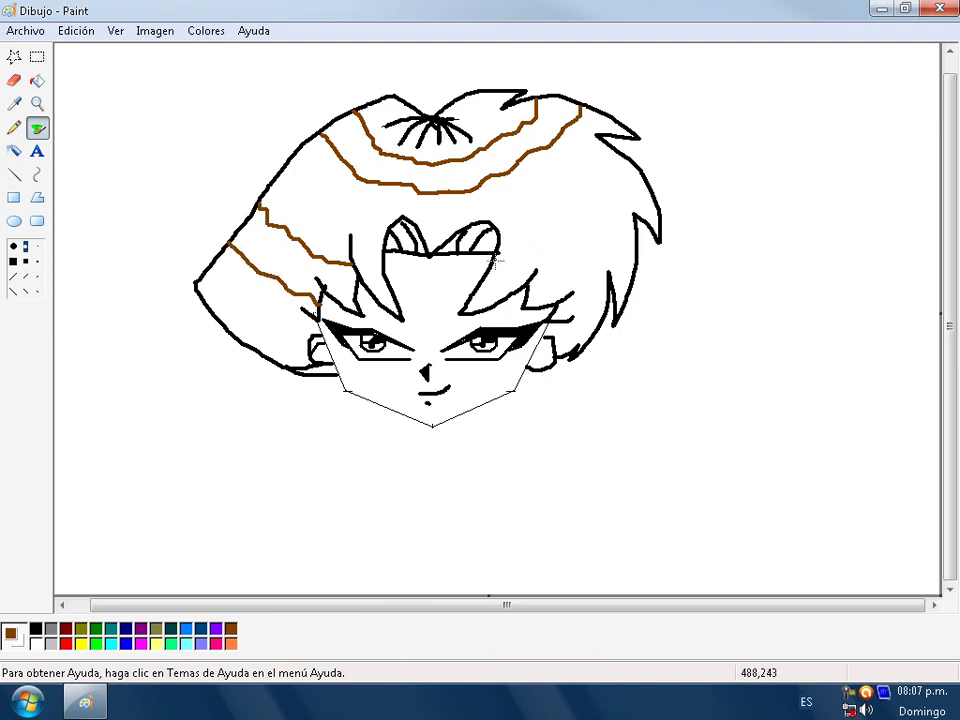
pyautogui.moveTo(497, 260); pyautogui.dragTo(618, 220)
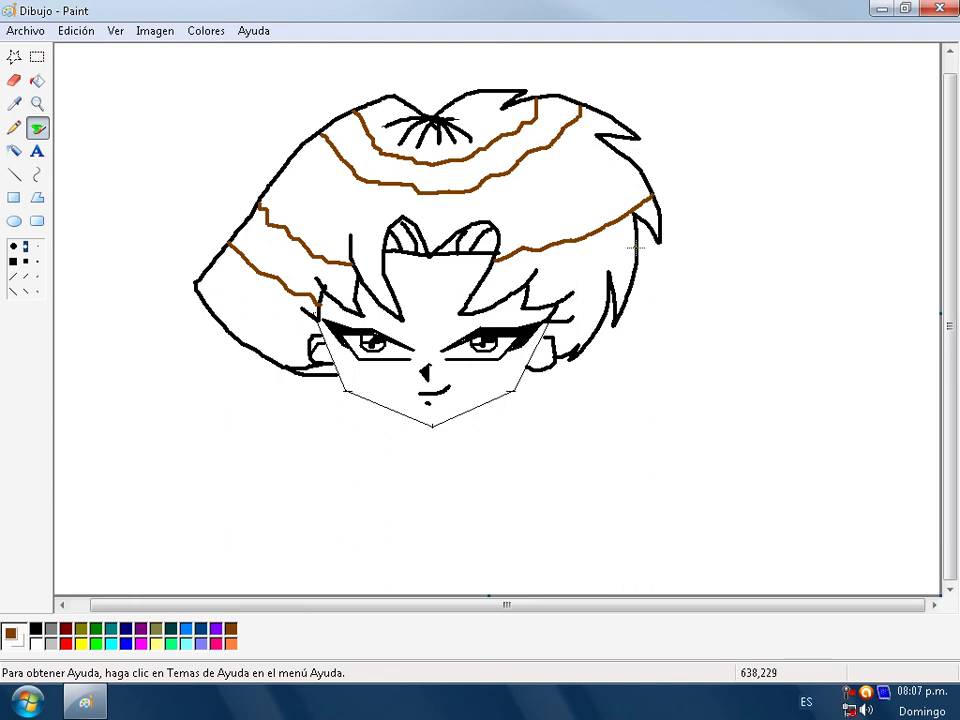
pyautogui.moveTo(634, 256)
pyautogui.mouseDown()
pyautogui.moveTo(532, 287)
pyautogui.moveTo(478, 287)
pyautogui.mouseUp()
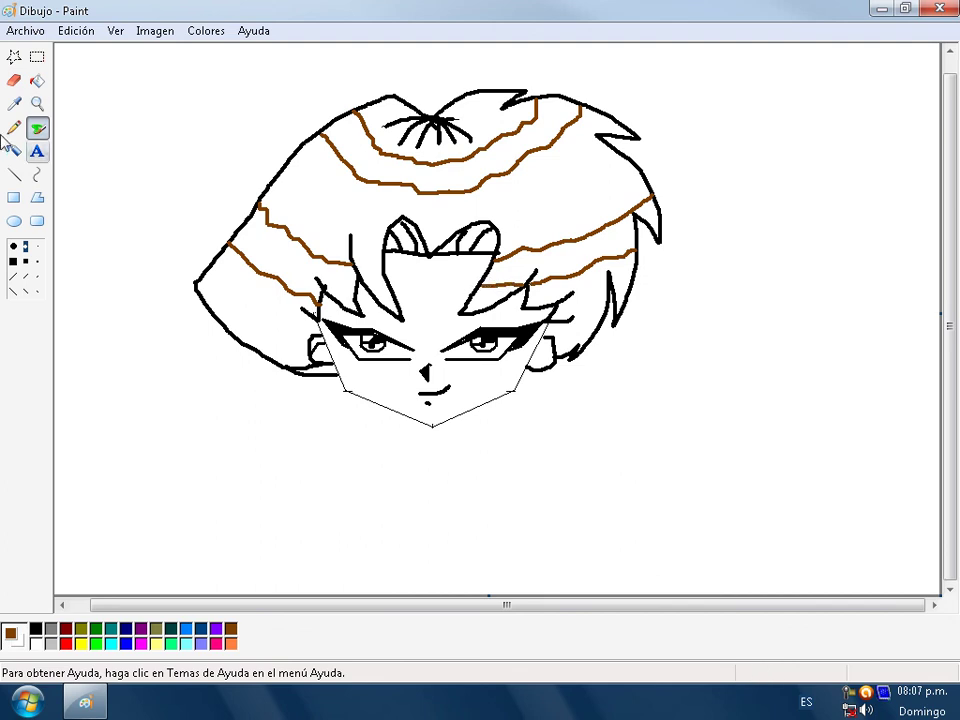
# Step: Fill the hair areas around the white highlight bands with brown and brush brown into the outer right lock's tip
pyautogui.click(37, 80)
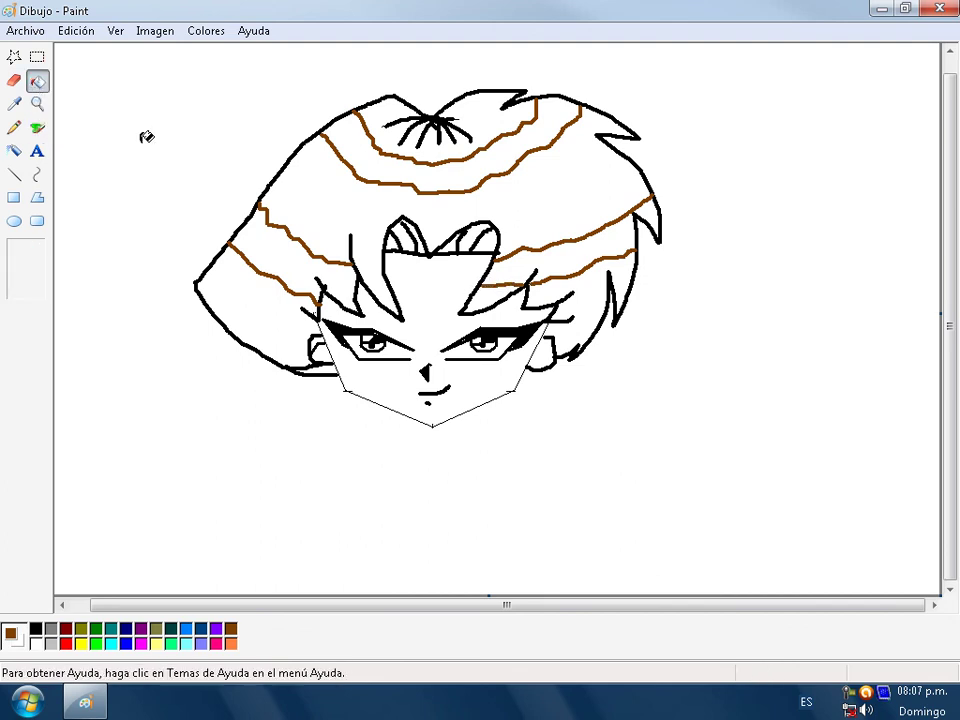
pyautogui.click(428, 150)
pyautogui.click(367, 208)
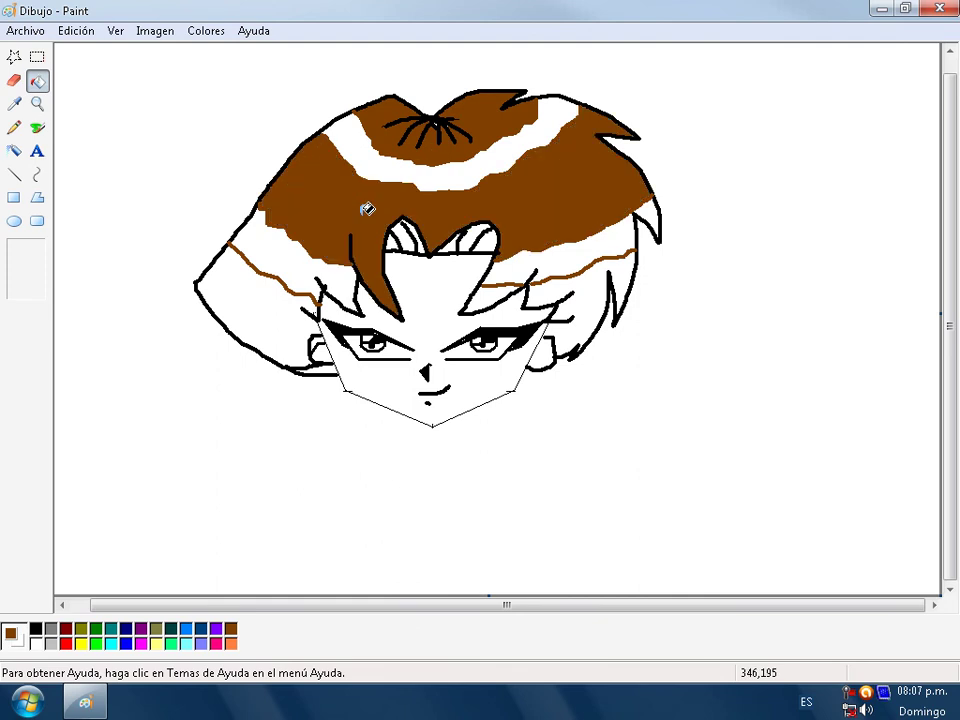
pyautogui.click(278, 296)
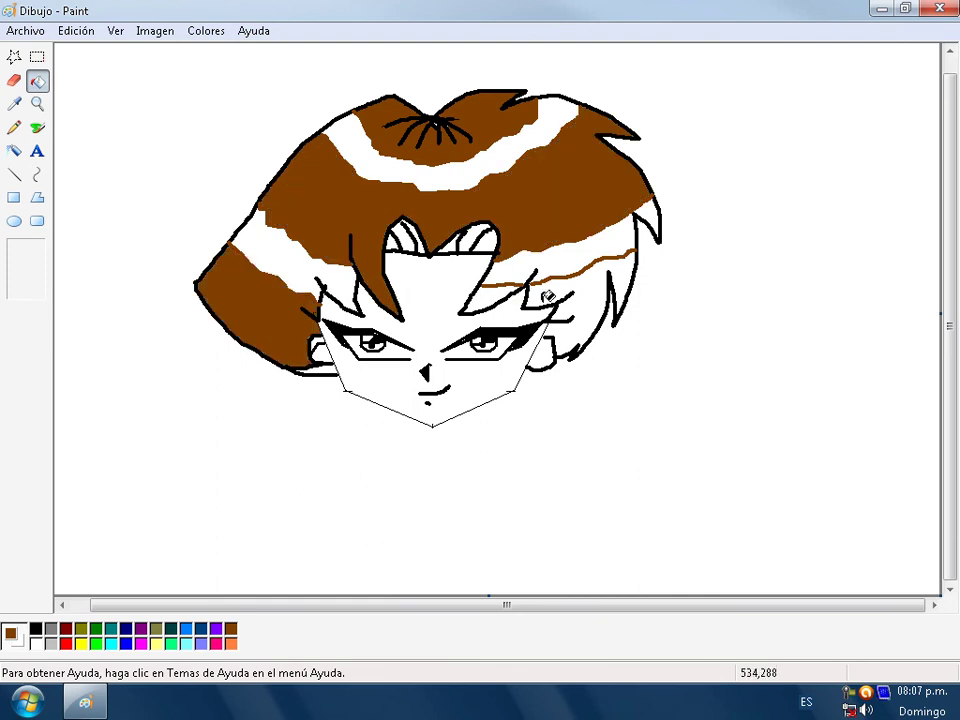
pyautogui.click(546, 294)
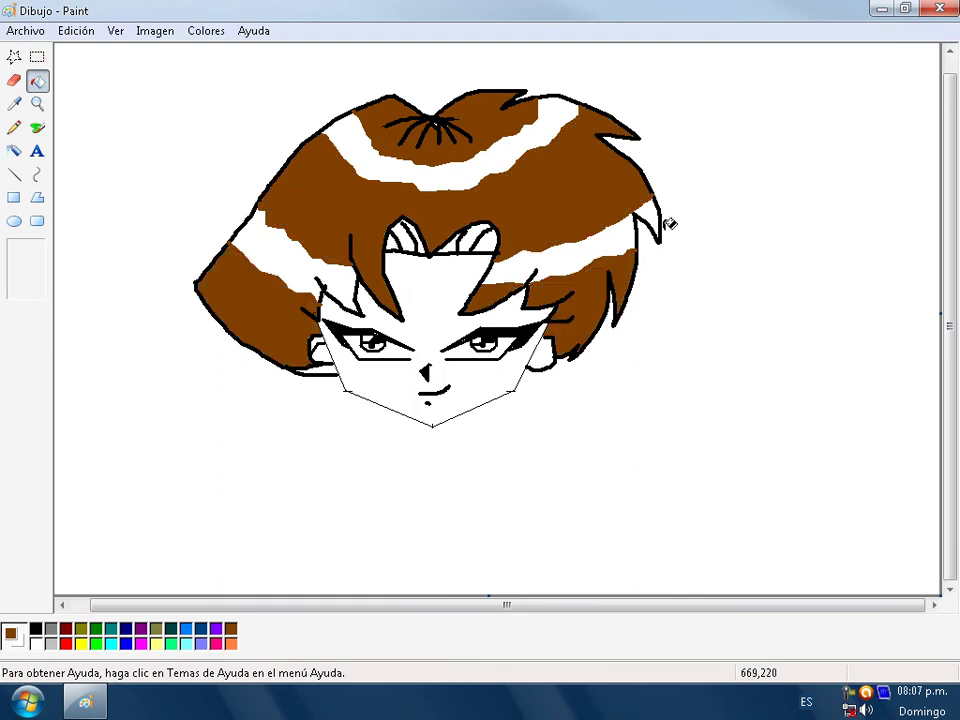
pyautogui.click(37, 128)
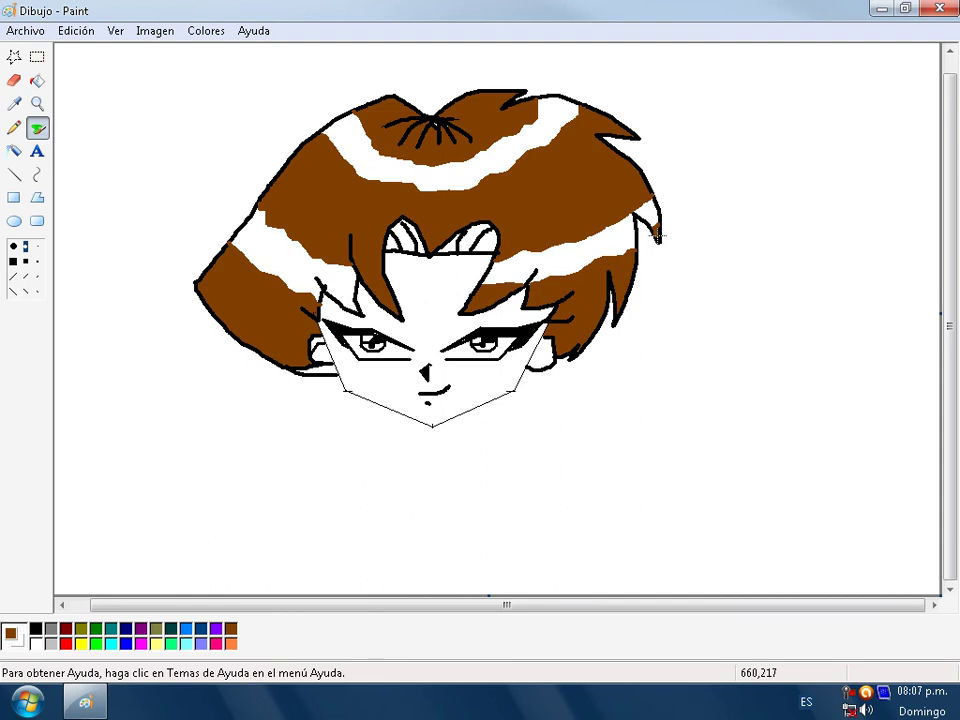
# Step: Fill the inner hair strands in both arches above the forehead with brown, working at 2x magnification
pyautogui.click(37, 81)
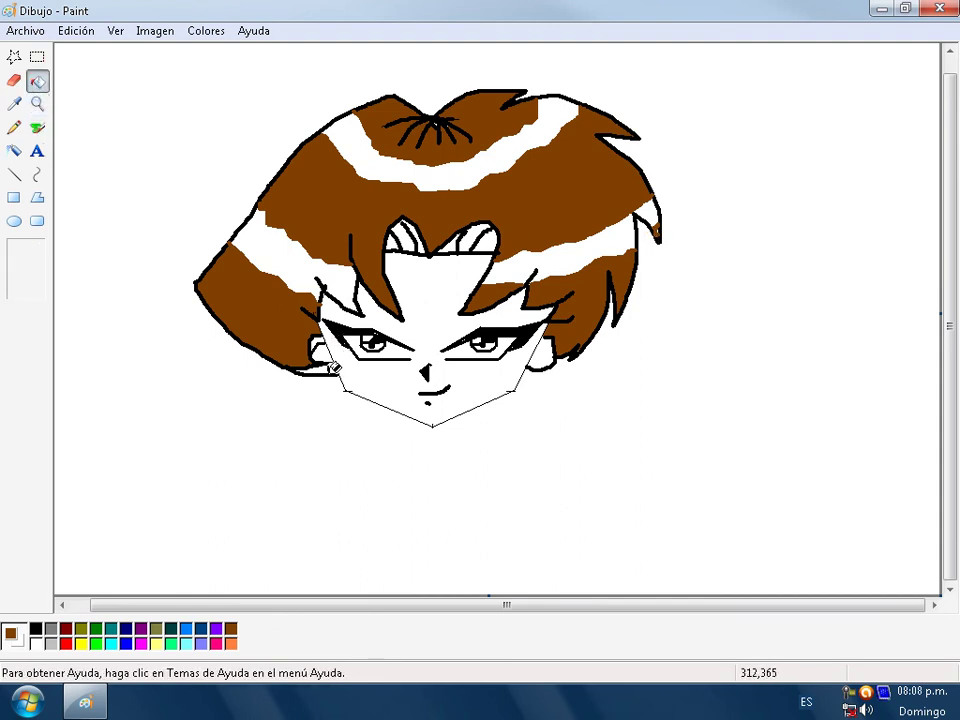
pyautogui.click(37, 104)
pyautogui.click(22, 263)
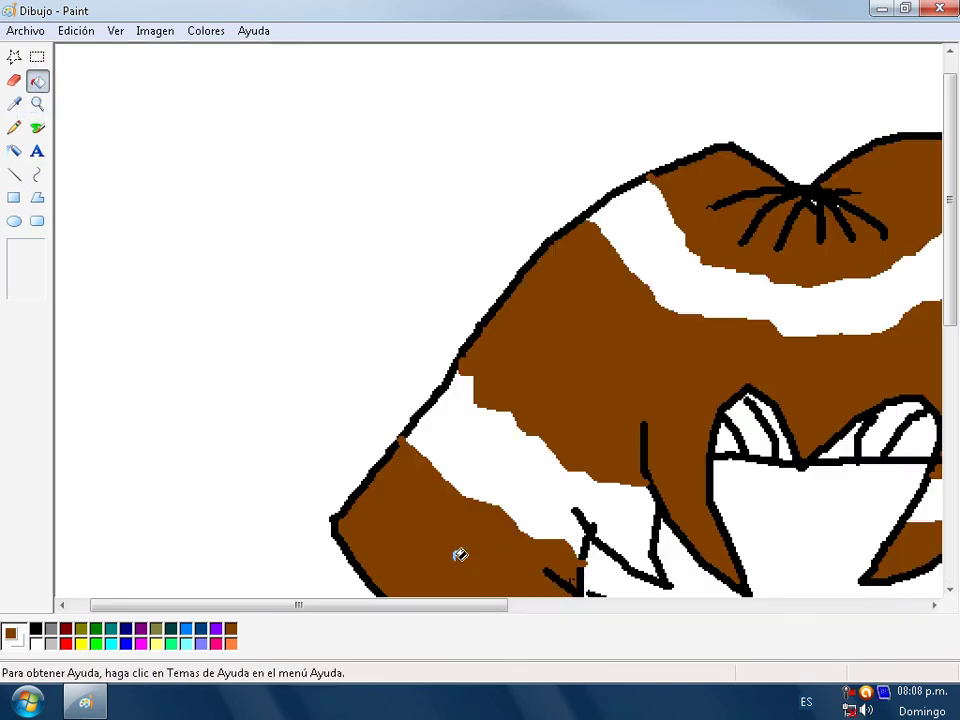
pyautogui.moveTo(332, 605); pyautogui.dragTo(515, 605)
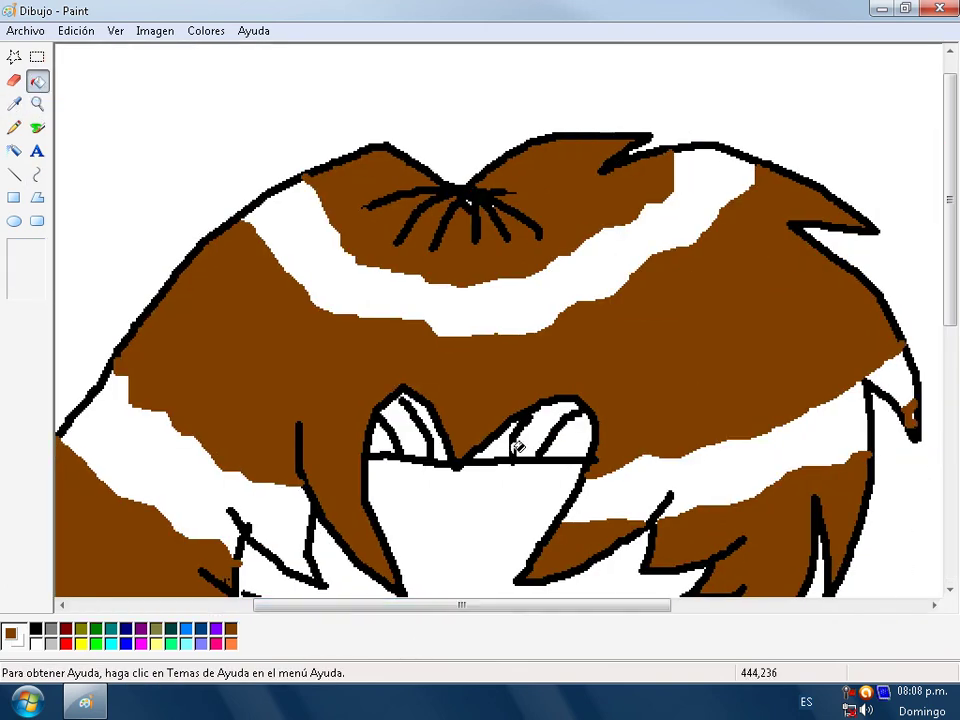
pyautogui.scroll(-5, 474, 215)
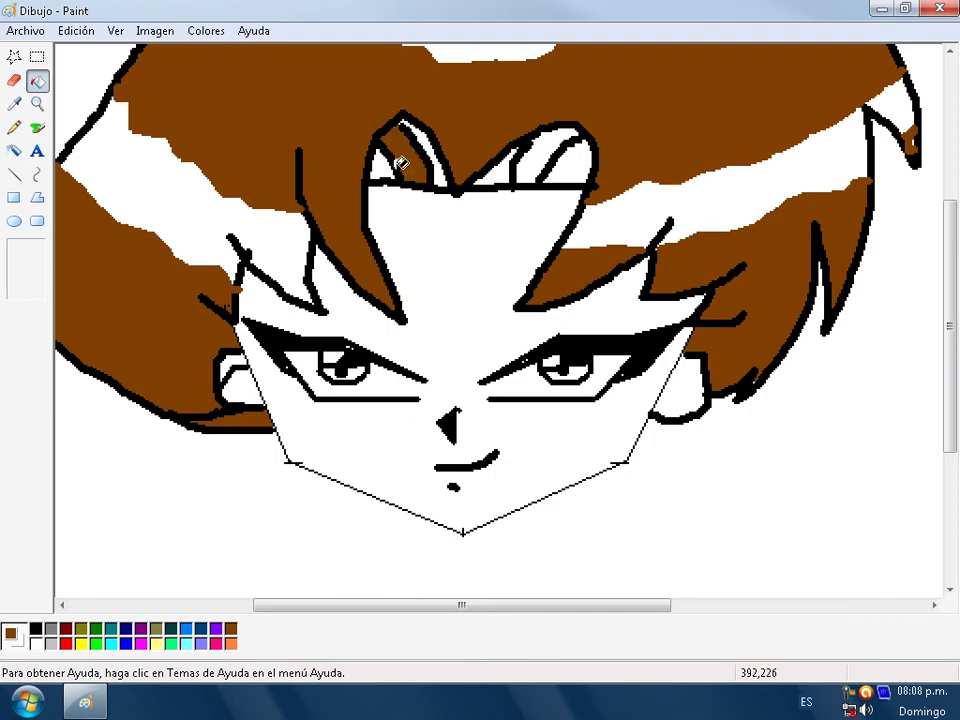
pyautogui.click(429, 163)
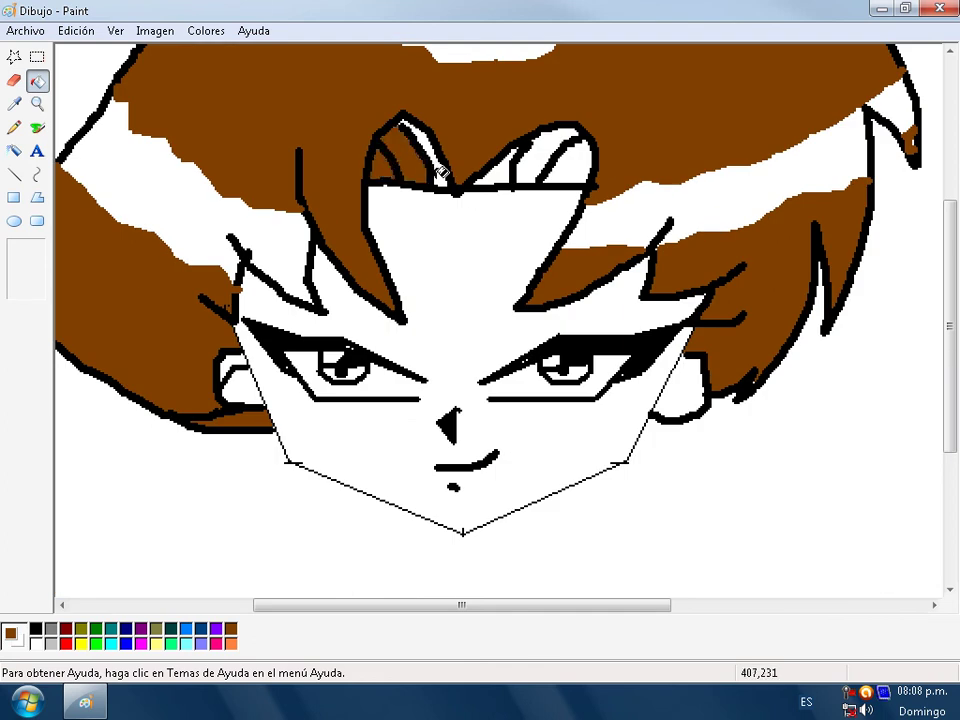
pyautogui.click(485, 172)
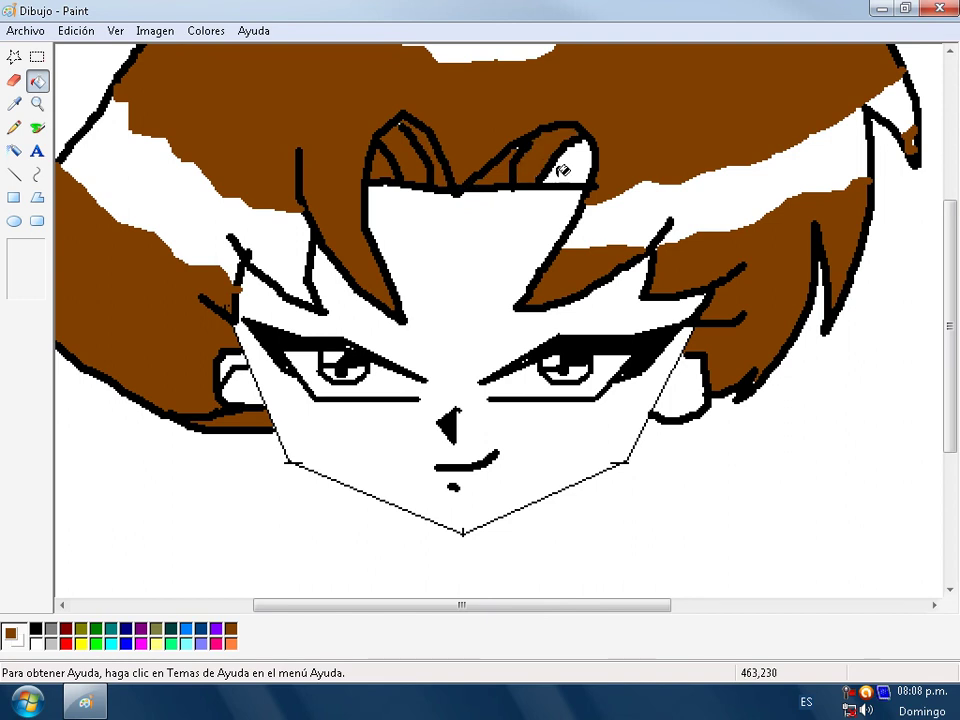
pyautogui.click(559, 161)
# Step: Fill the lower iris areas of both eyes with brown
pyautogui.click(578, 367)
pyautogui.click(355, 365)
pyautogui.scroll(3, 476, 407)
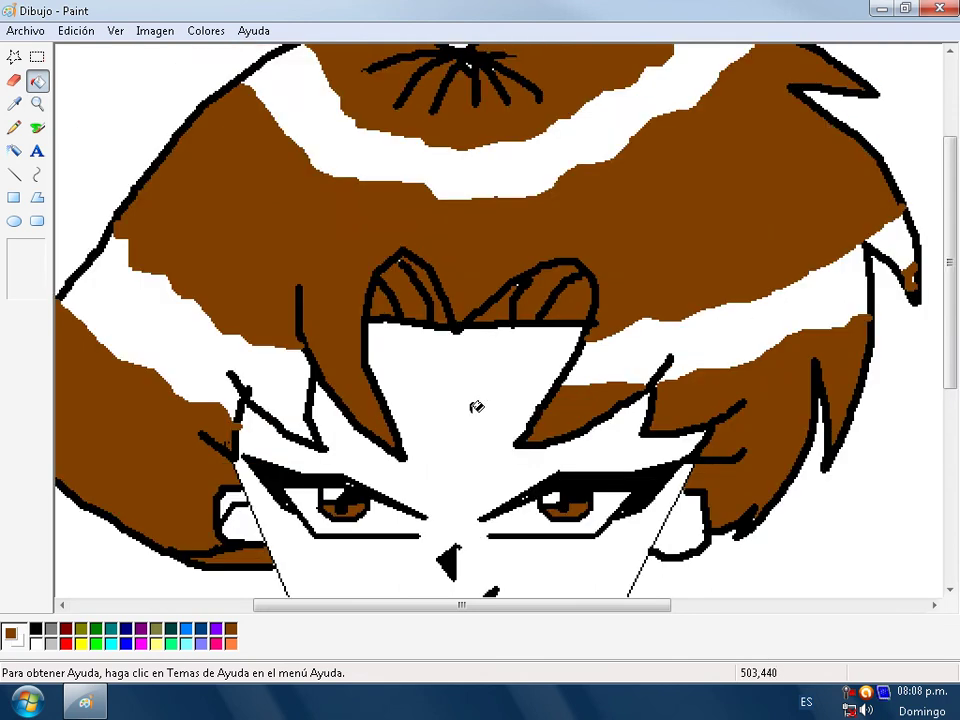
pyautogui.scroll(3, 474, 404)
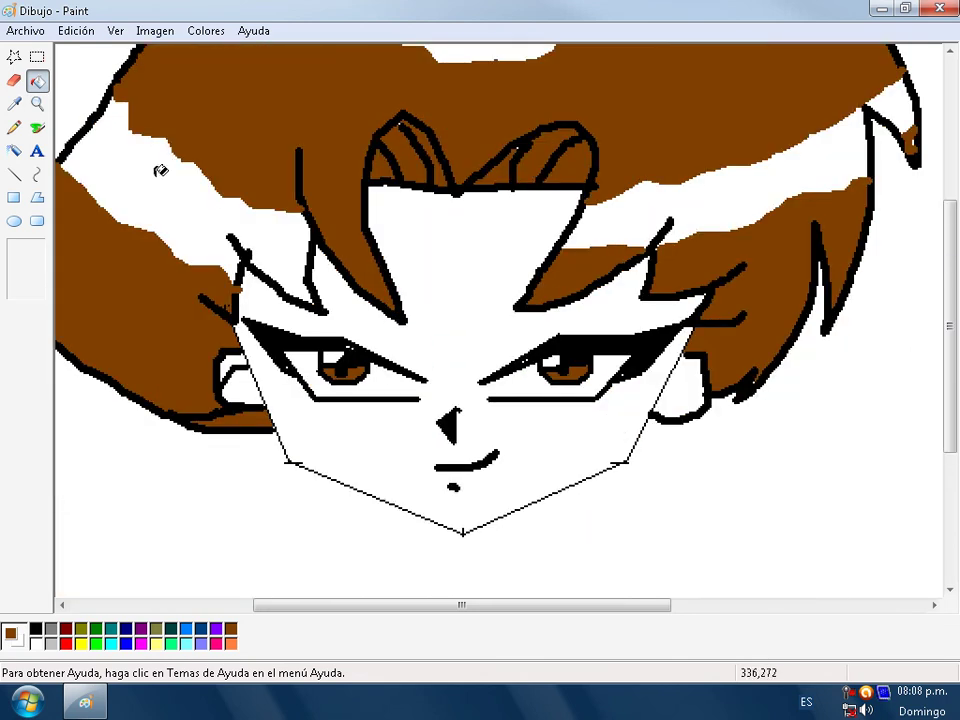
# Step: Replace the orange palette colour with a custom light peach skin tone
pyautogui.click(14, 127)
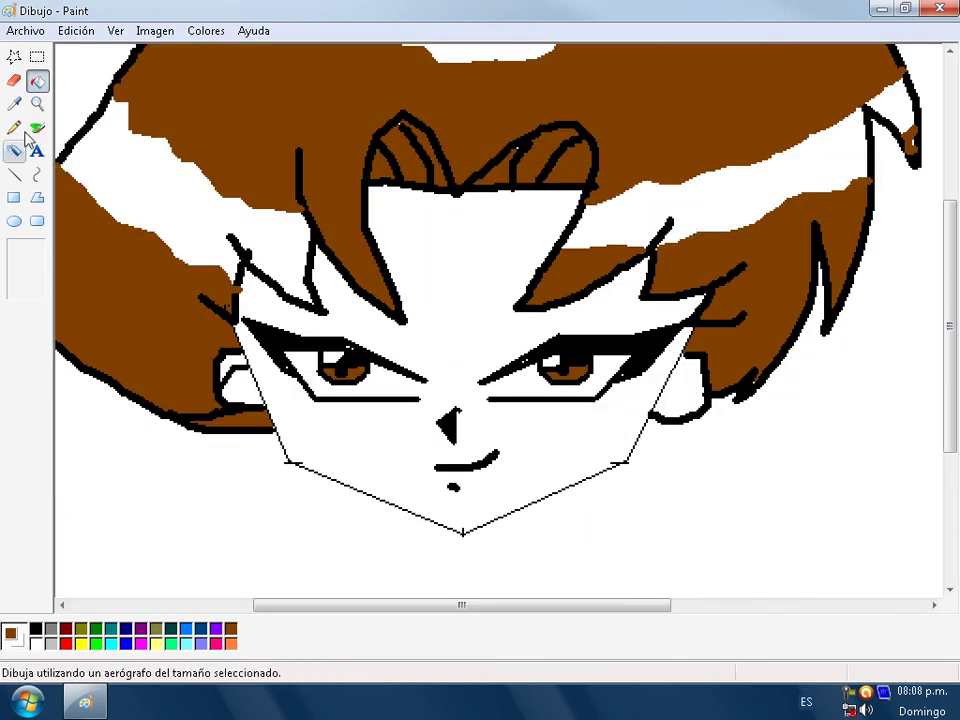
pyautogui.doubleClick(231, 643)
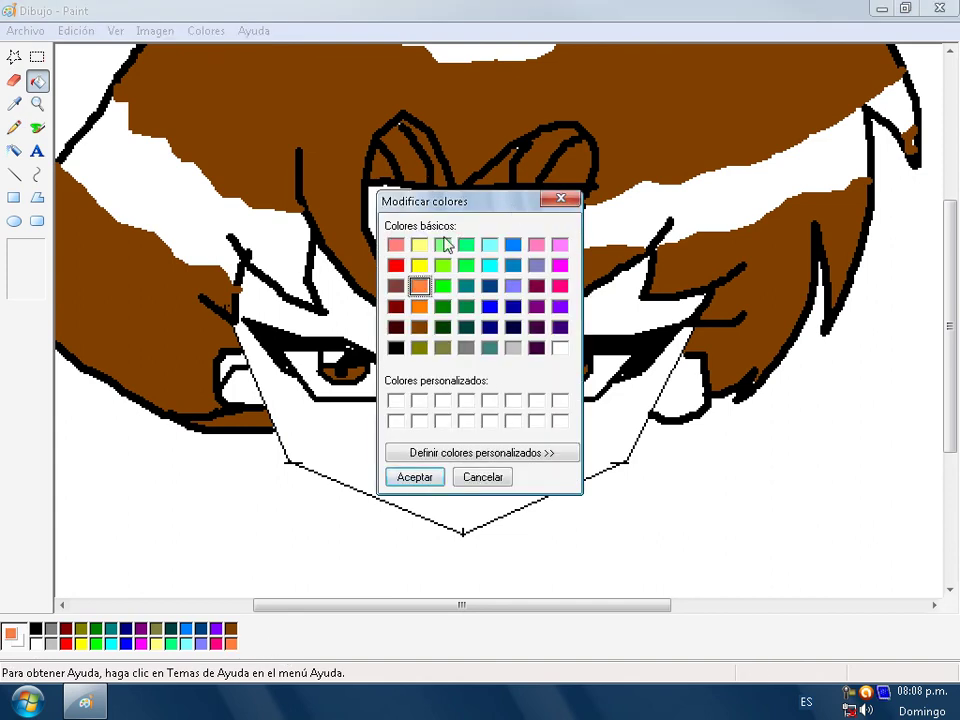
pyautogui.click(396, 244)
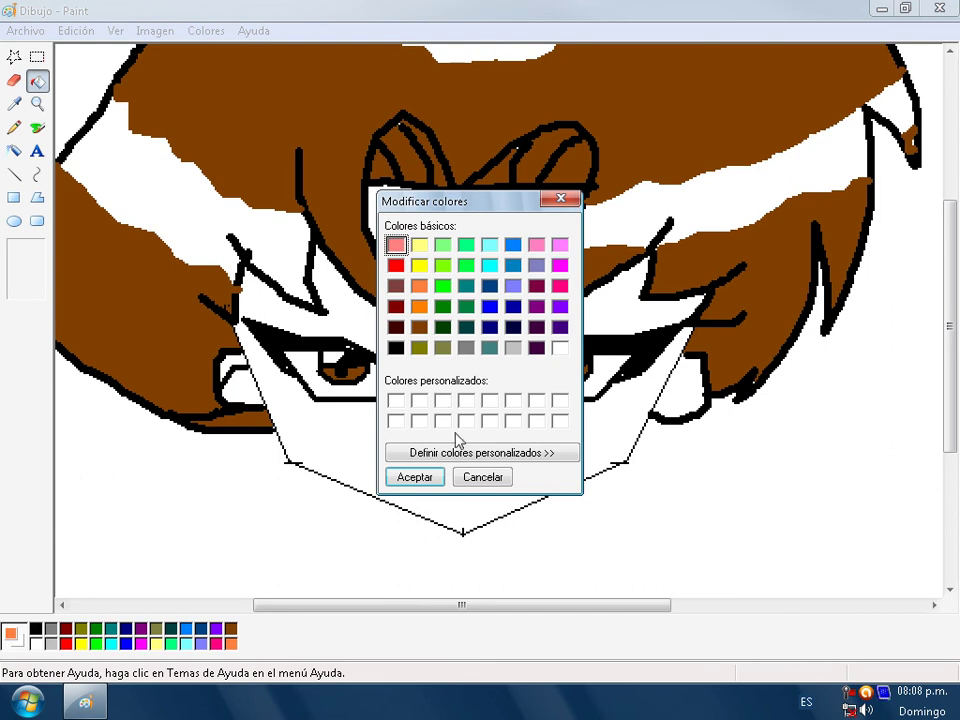
pyautogui.click(469, 455)
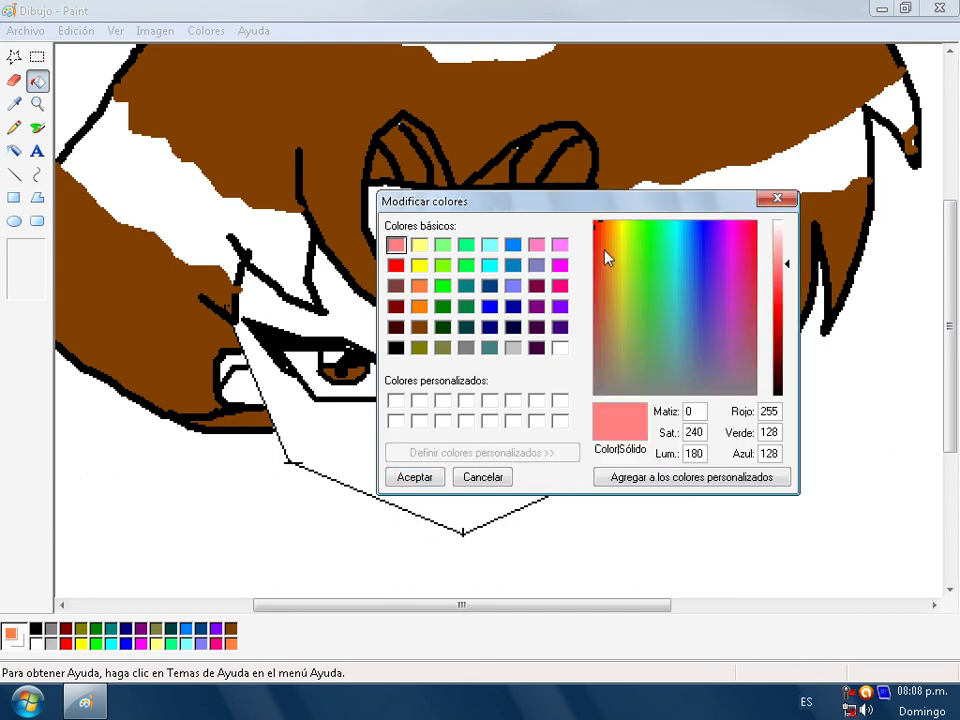
pyautogui.moveTo(597, 225); pyautogui.dragTo(607, 245)
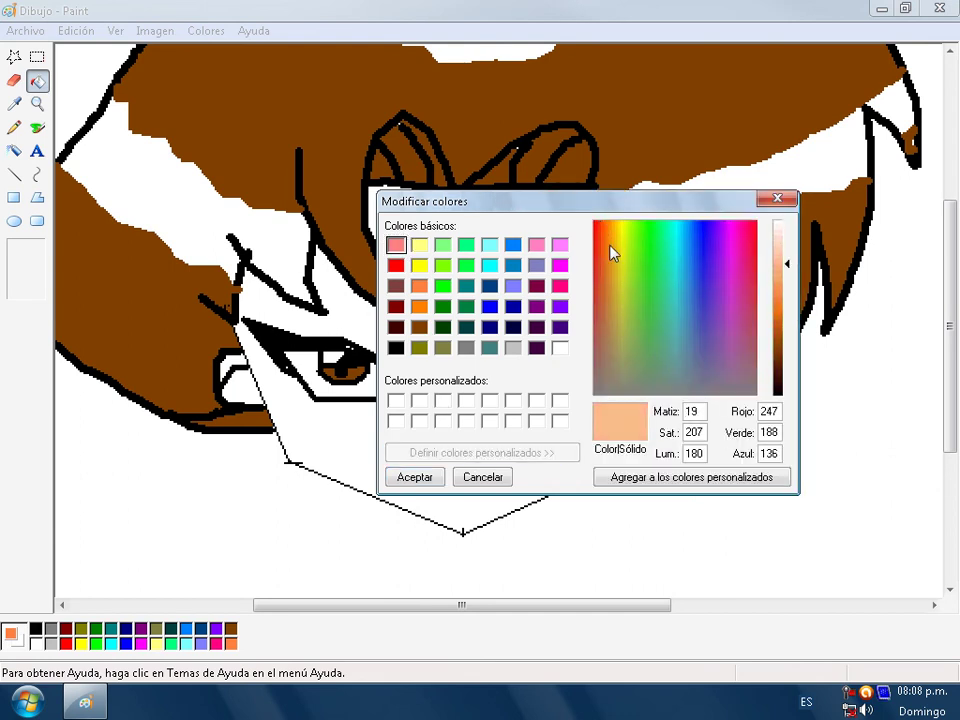
pyautogui.moveTo(787, 260); pyautogui.dragTo(786, 258)
pyautogui.moveTo(615, 241)
pyautogui.mouseDown()
pyautogui.moveTo(600, 246)
pyautogui.moveTo(617, 250)
pyautogui.moveTo(613, 239)
pyautogui.mouseUp()
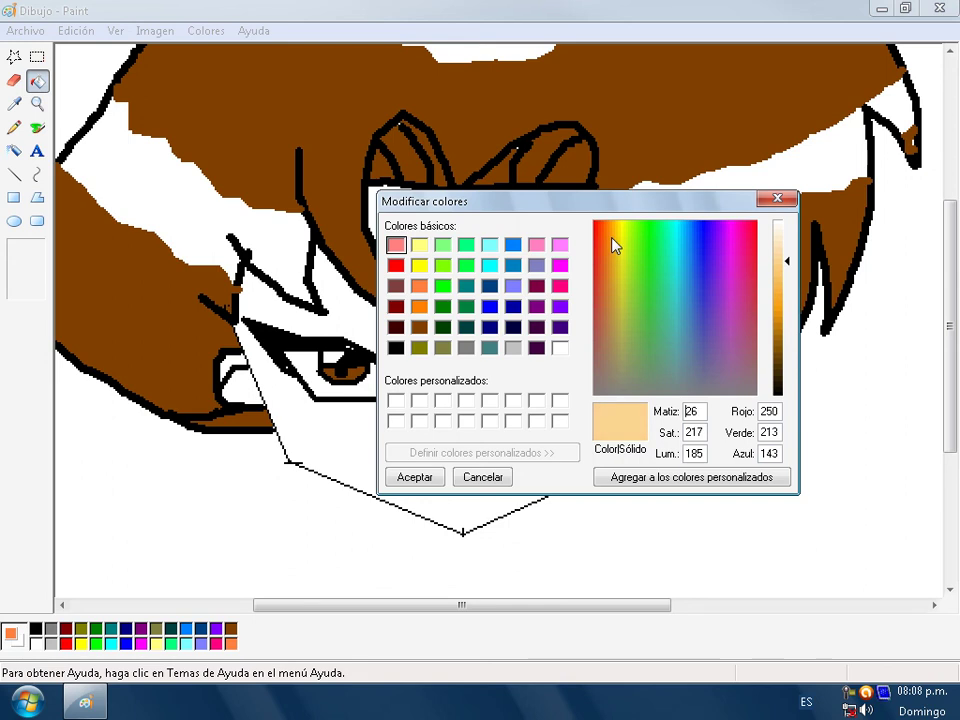
pyautogui.click(789, 259)
pyautogui.moveTo(615, 248); pyautogui.dragTo(615, 246)
pyautogui.click(430, 476)
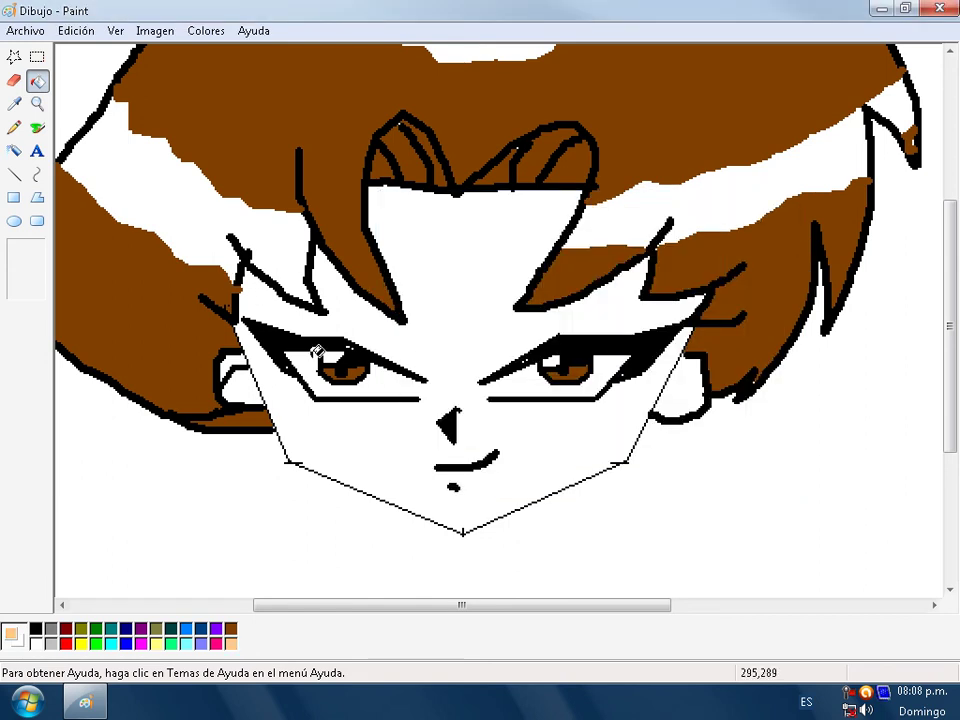
# Step: Close the open inner corners of both eyes with peach brush strokes and fill the face and both ears with peach
pyautogui.click(37, 127)
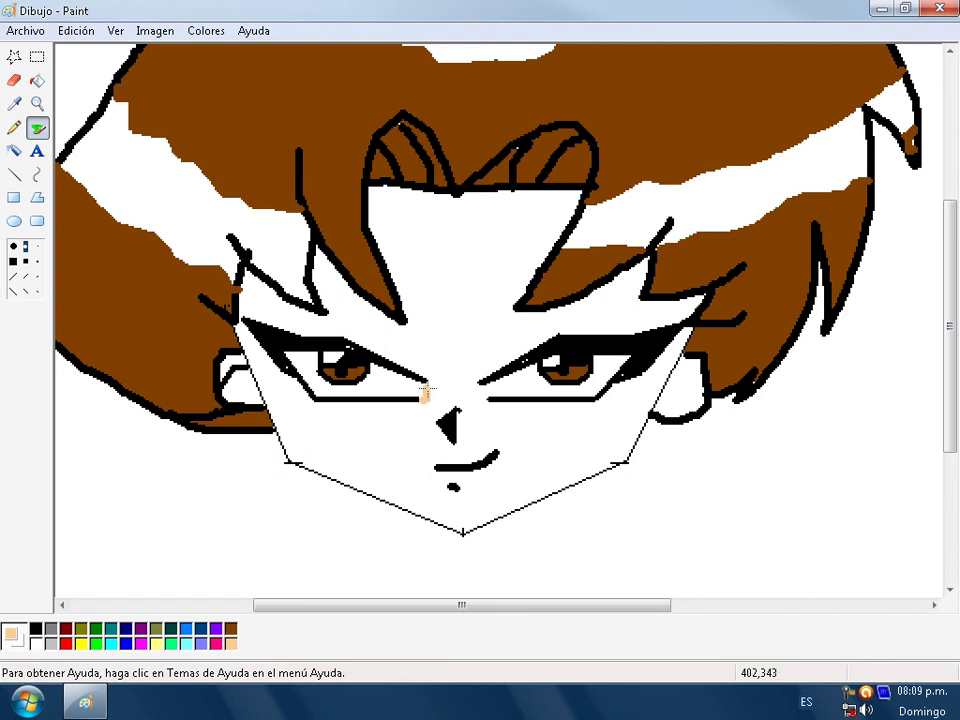
pyautogui.click(481, 397)
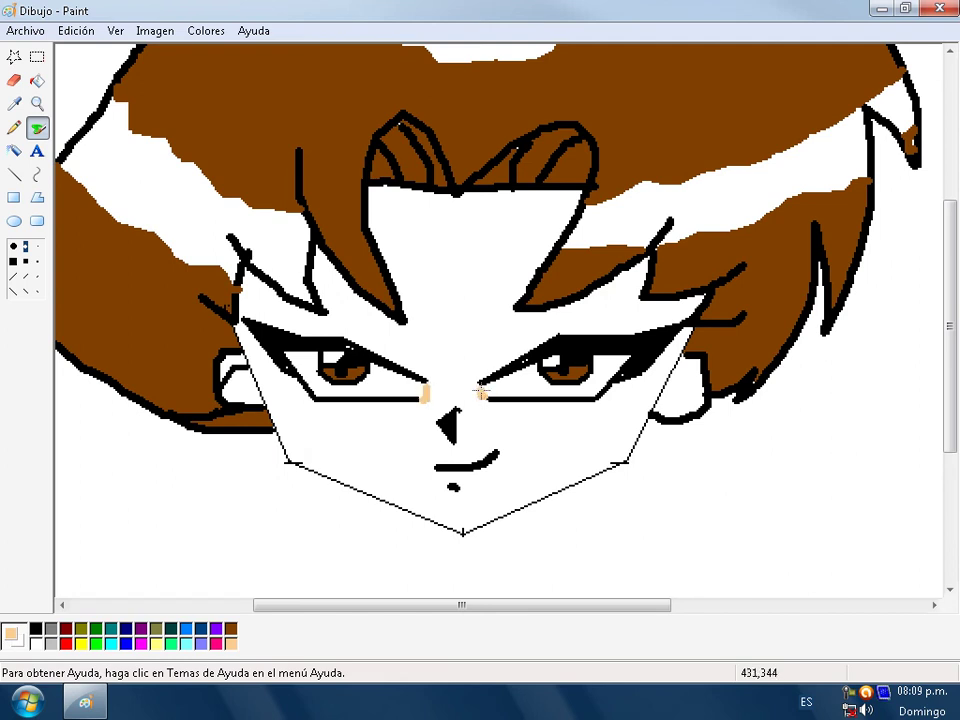
pyautogui.click(37, 81)
pyautogui.click(444, 281)
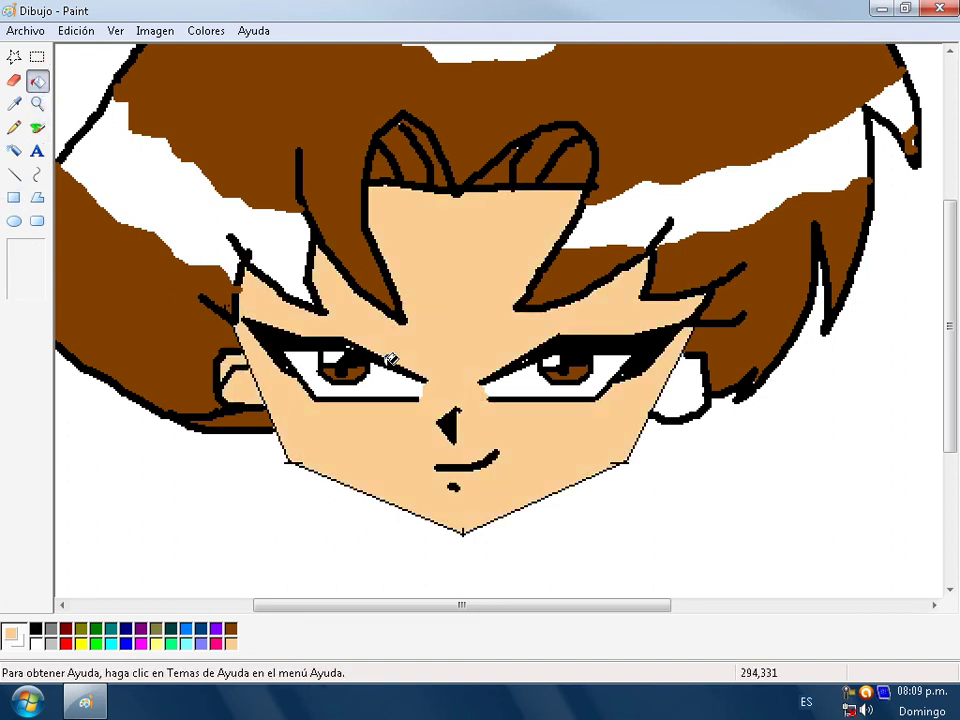
pyautogui.scroll(-3, 440, 340)
pyautogui.scroll(3, 440, 344)
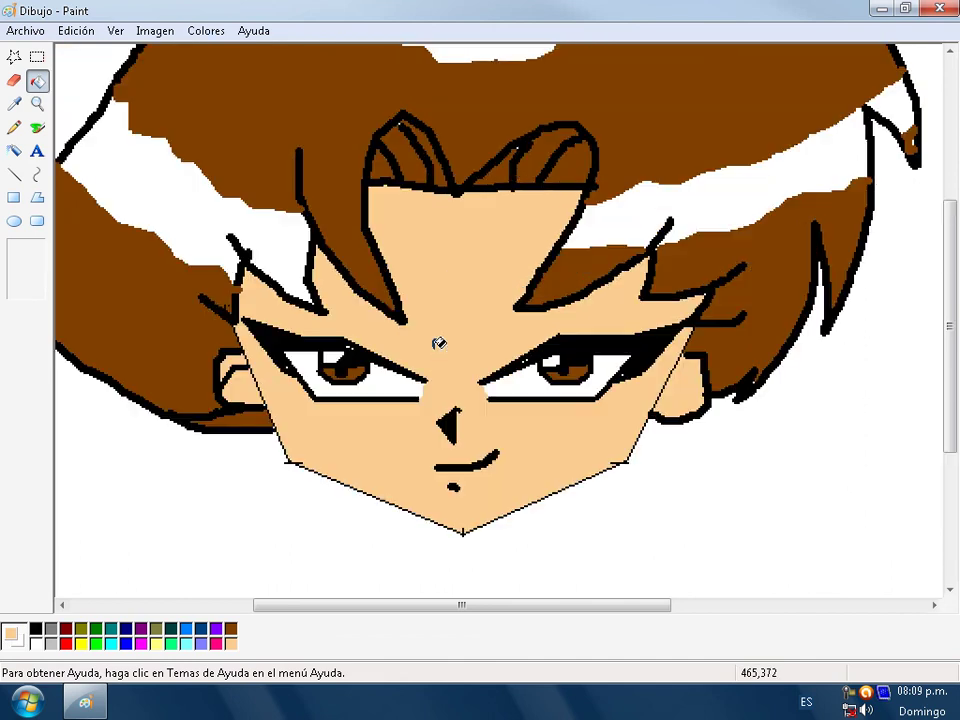
# Step: Draw inner contour lines in both ears with the smallest square brush in black, and return to 1x magnification
pyautogui.click(37, 104)
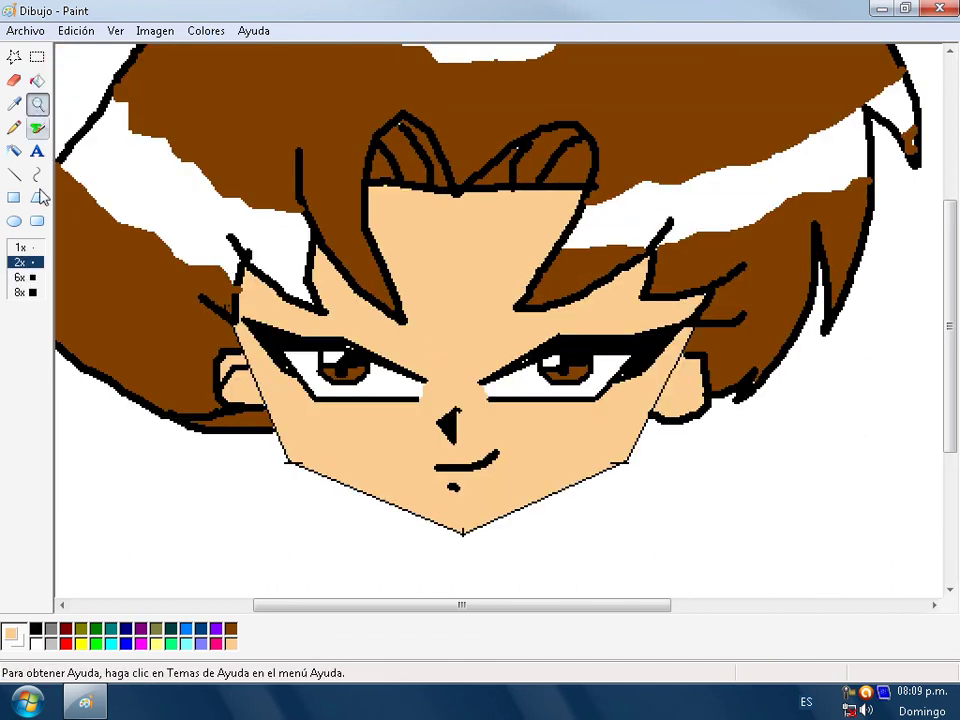
pyautogui.click(37, 128)
pyautogui.click(36, 629)
pyautogui.click(37, 261)
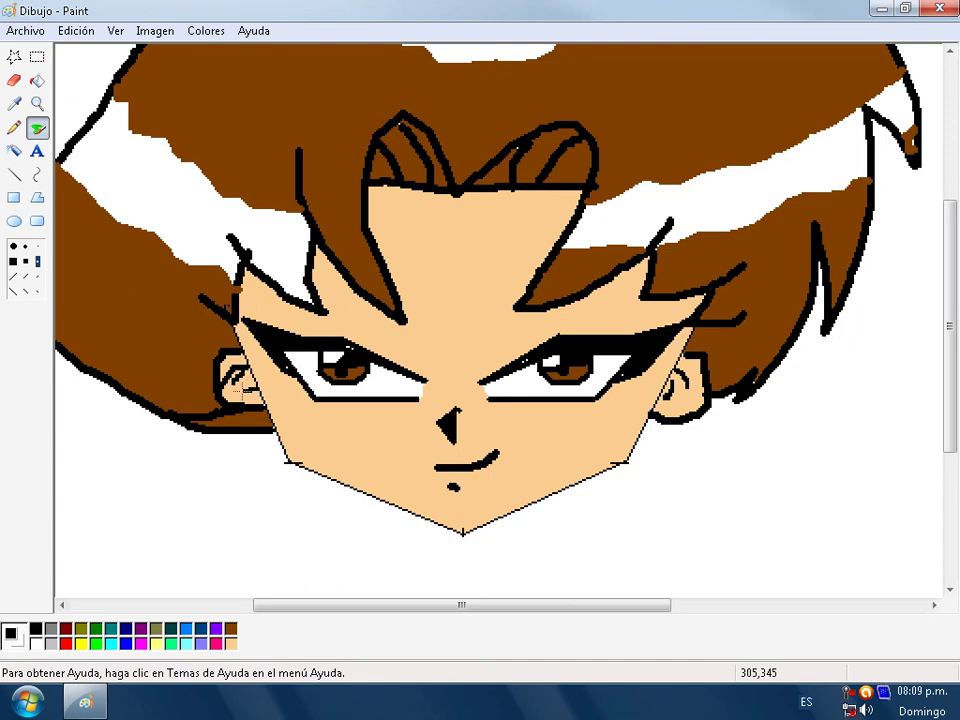
pyautogui.click(37, 103)
pyautogui.click(18, 243)
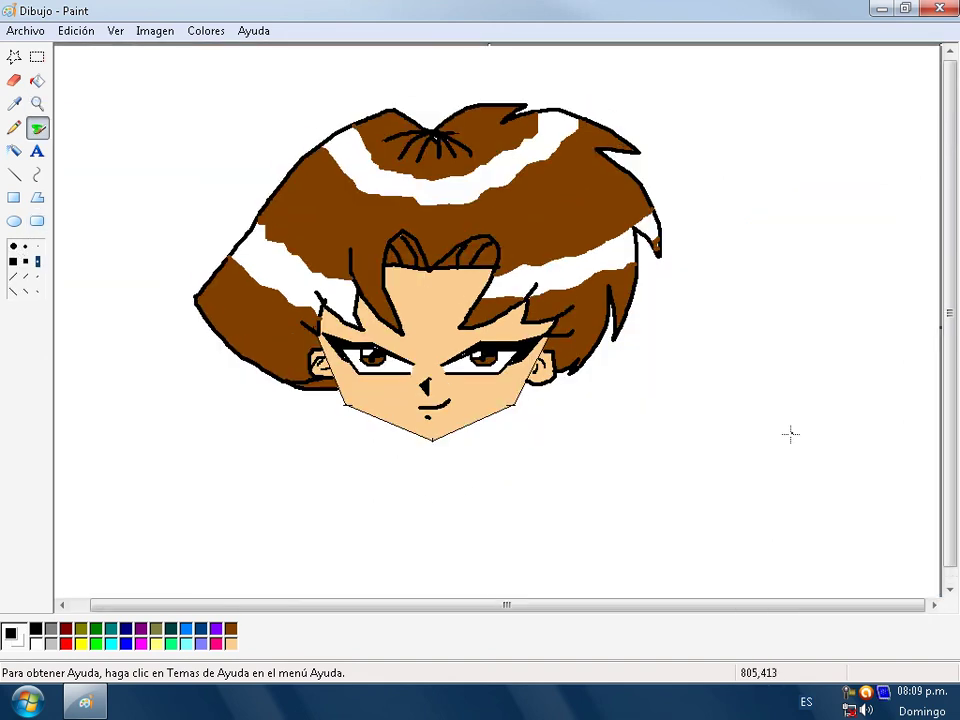